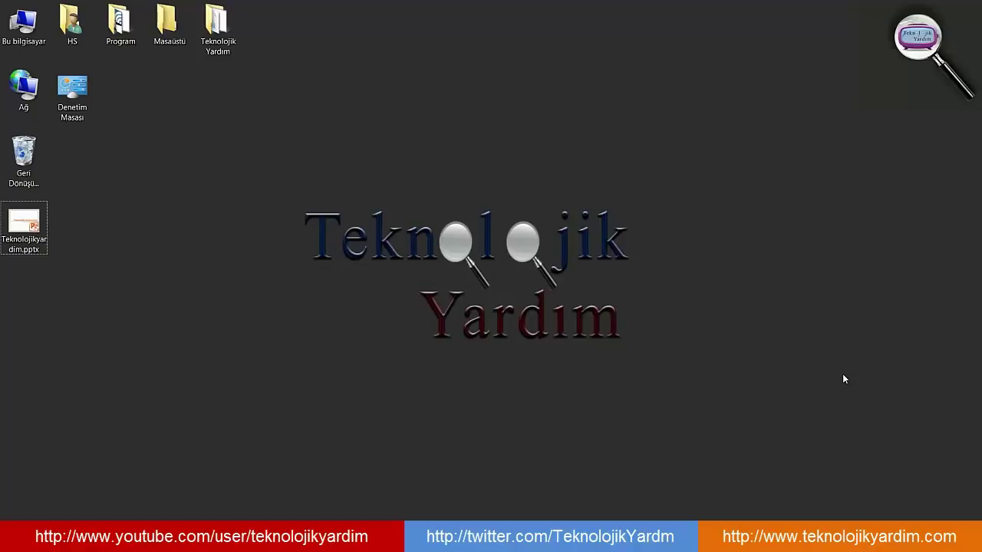
- Bring PowerPoint back to slide 4, check the Geçişler options, then return to Animasyonlar
left_click(494, 520)
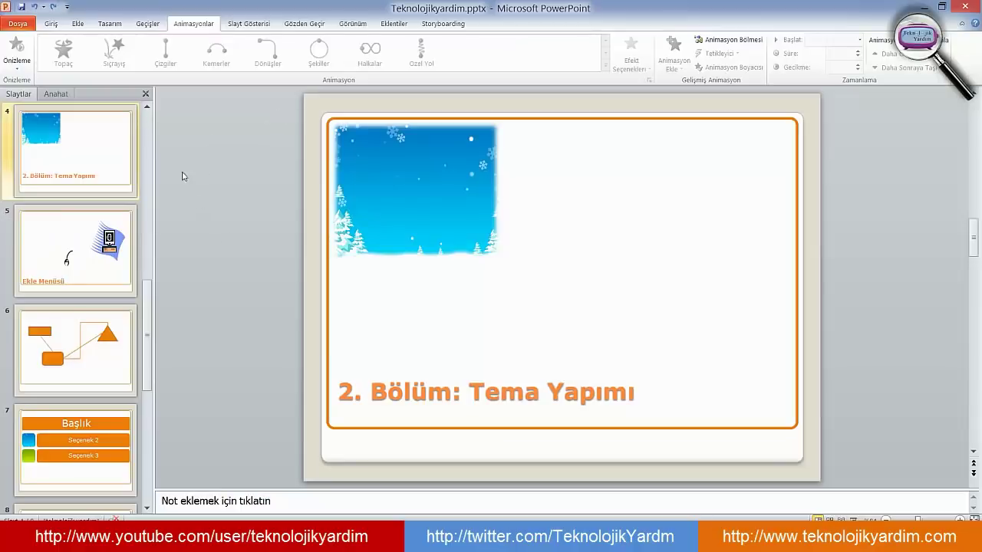
left_click(149, 26)
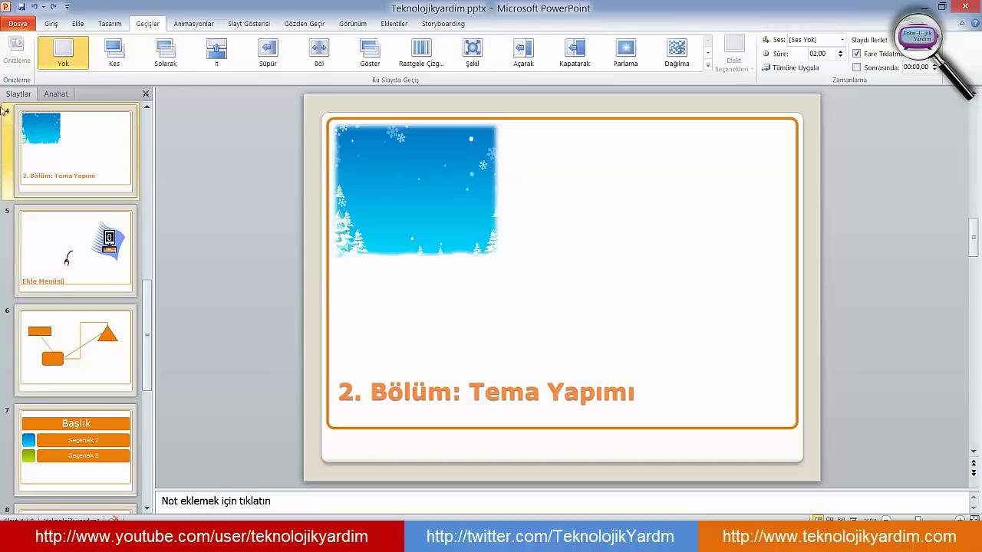
left_click(186, 22)
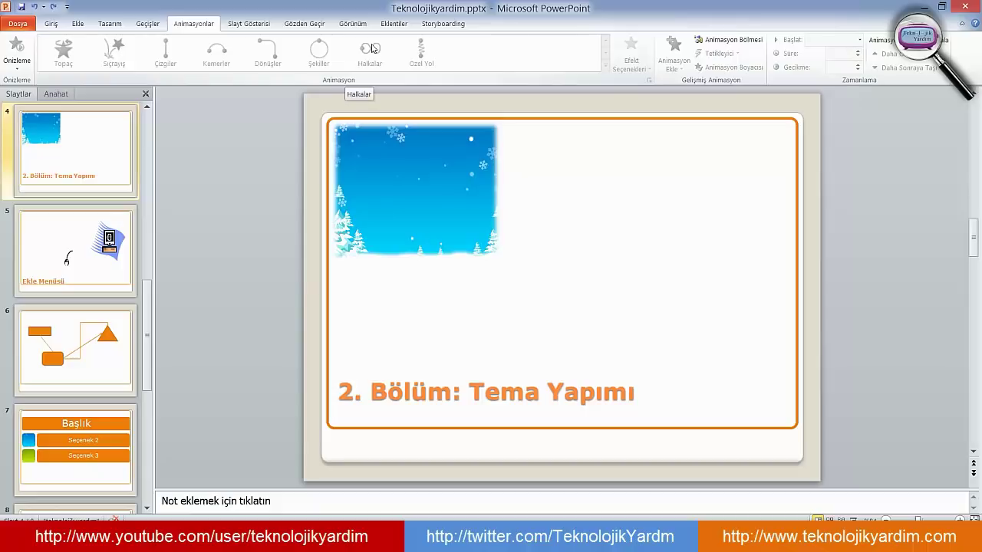
- On slide 5 Ekle Menüsü, ungroup the clip art with Grubu Çöz
left_click(116, 239)
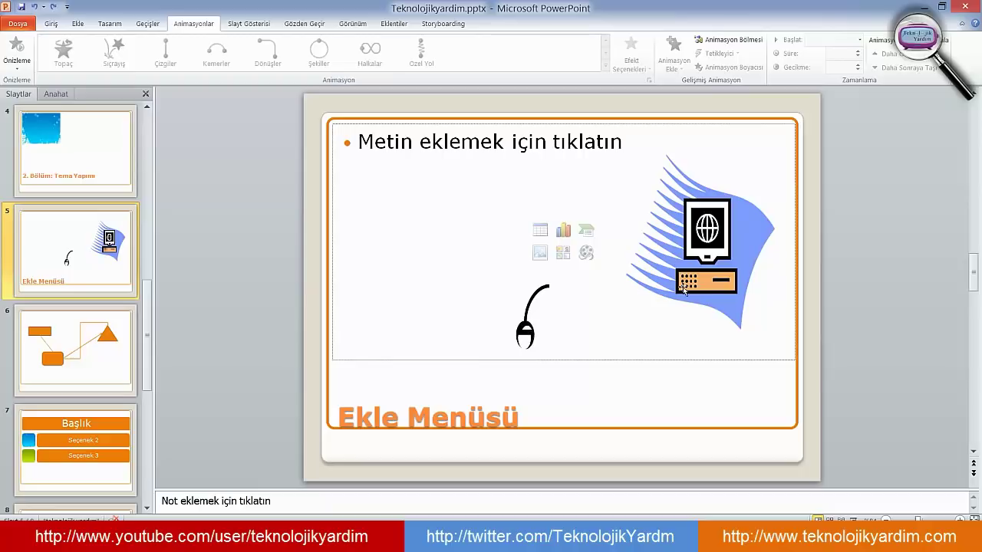
left_click(525, 322)
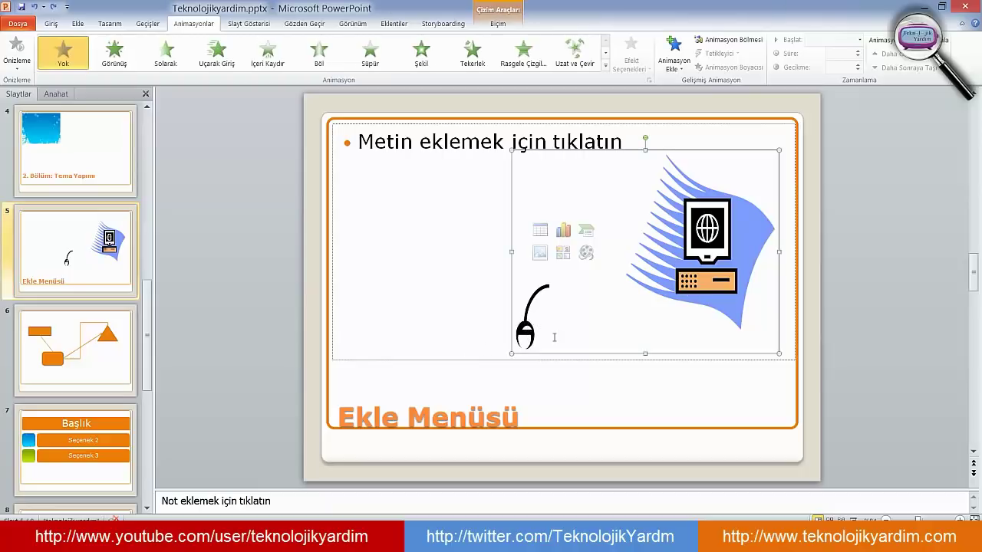
left_click(528, 326)
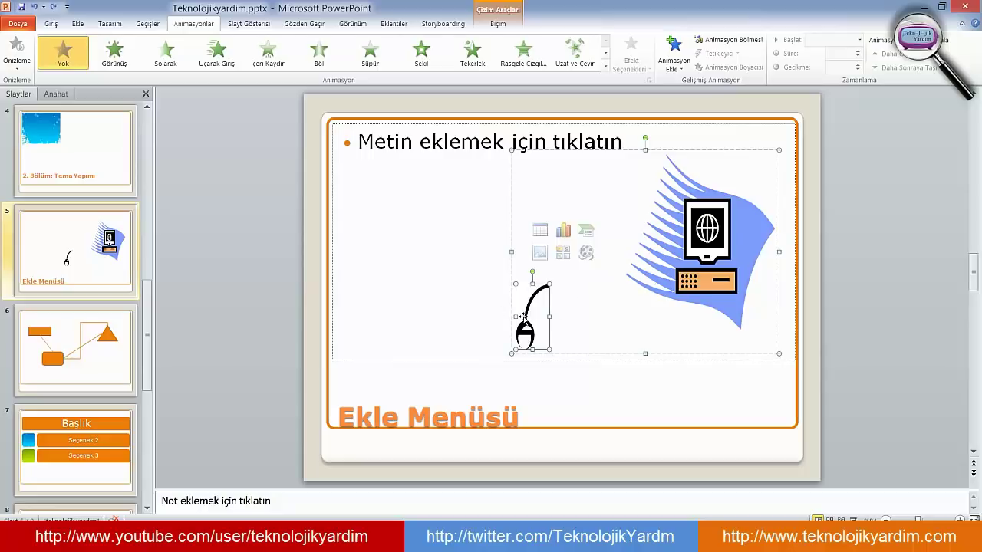
right_click(524, 322)
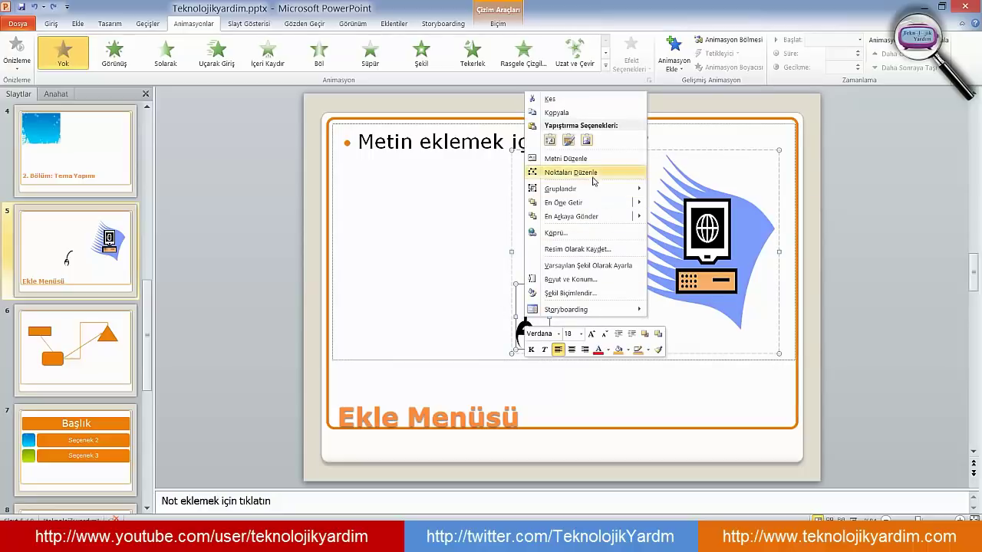
mouse_move(597, 189)
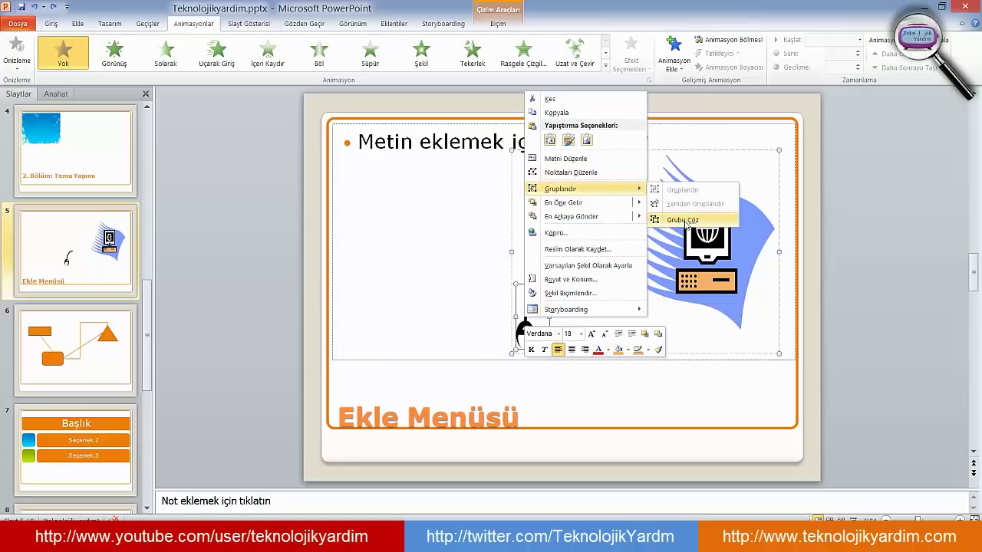
left_click(666, 220)
left_click(582, 320)
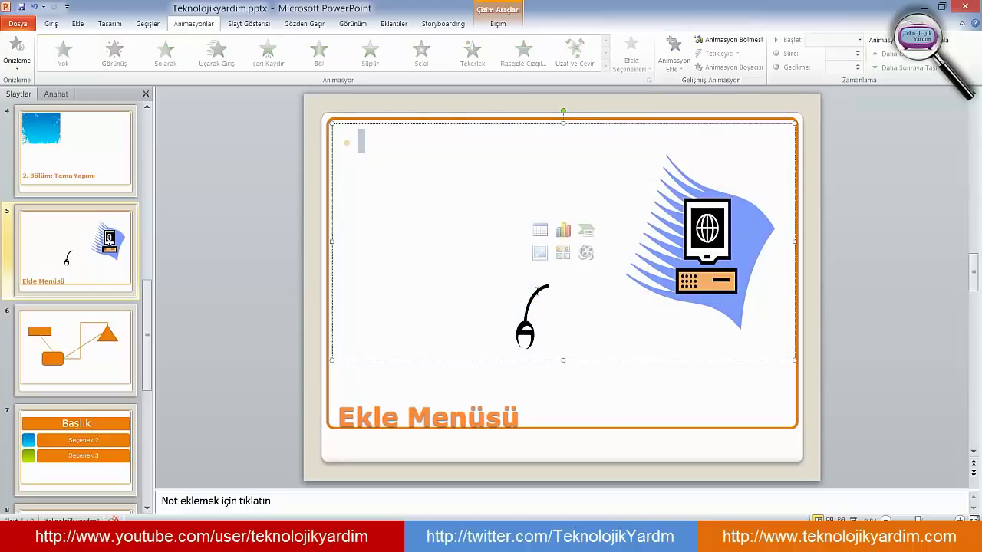
- Group the mouse body and cord into one object and shift it slightly
left_click(525, 331)
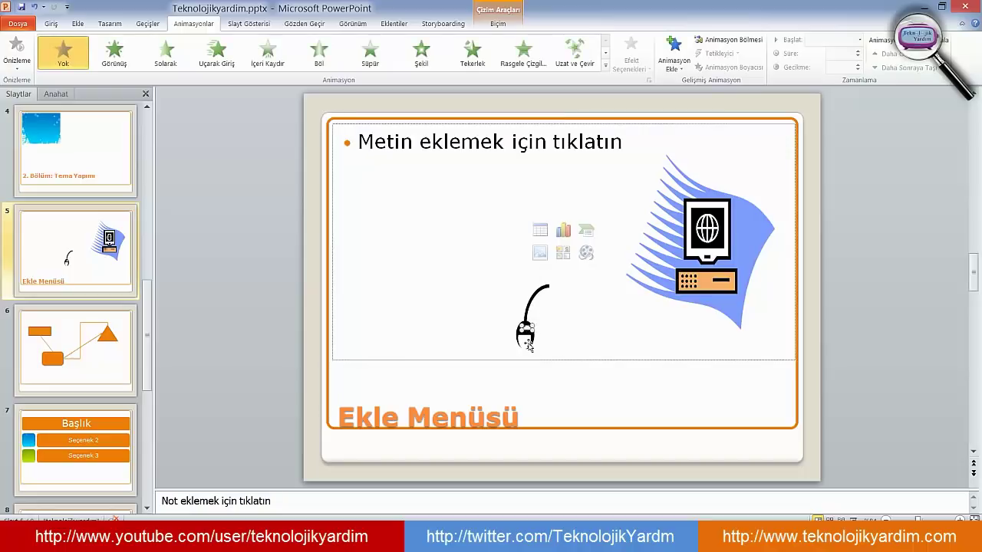
left_click(534, 297, "shift")
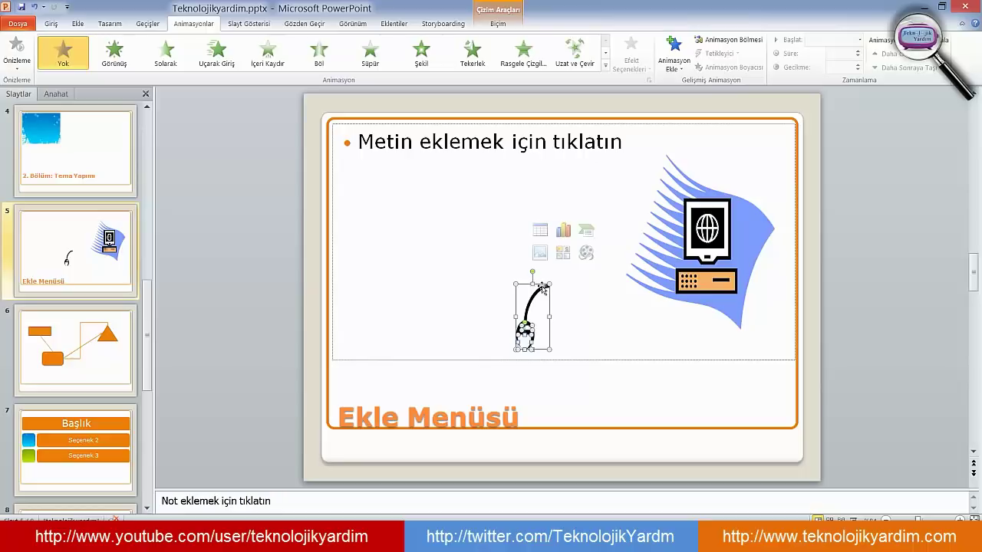
right_click(540, 286)
mouse_move(608, 358)
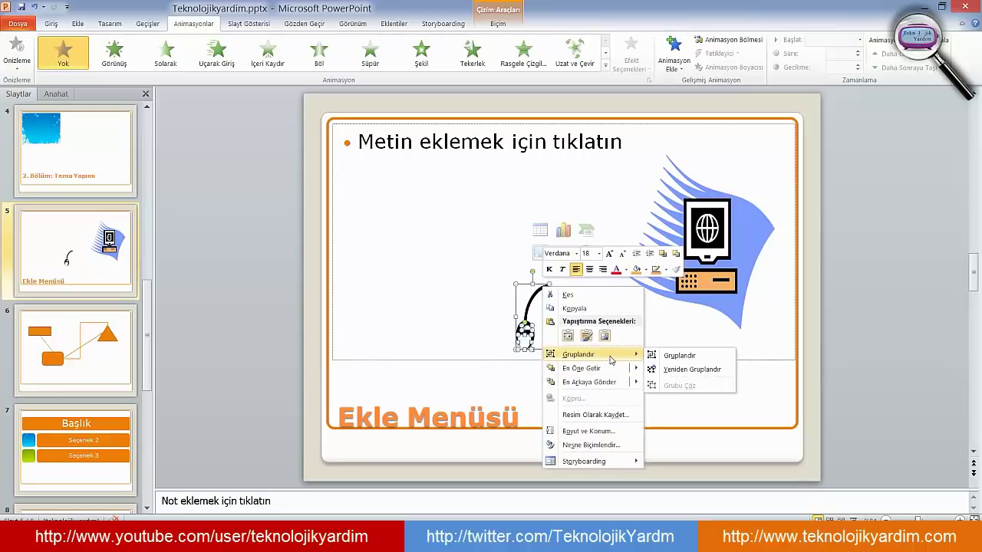
left_click(682, 361)
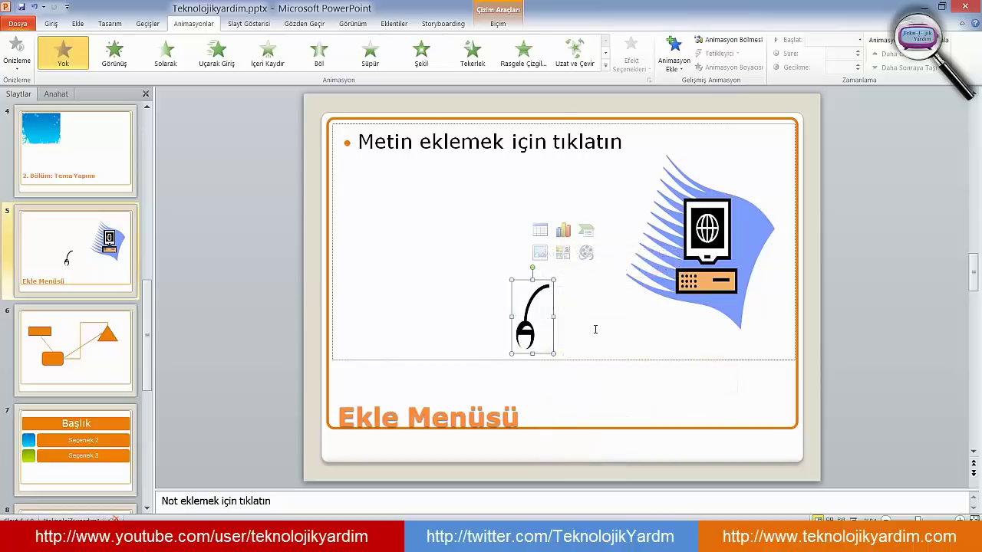
left_click(595, 327)
left_click(534, 307)
mouse_move(527, 272)
left_mouse_down()
mouse_move(445, 238)
mouse_move(556, 295)
mouse_move(558, 277)
left_mouse_up()
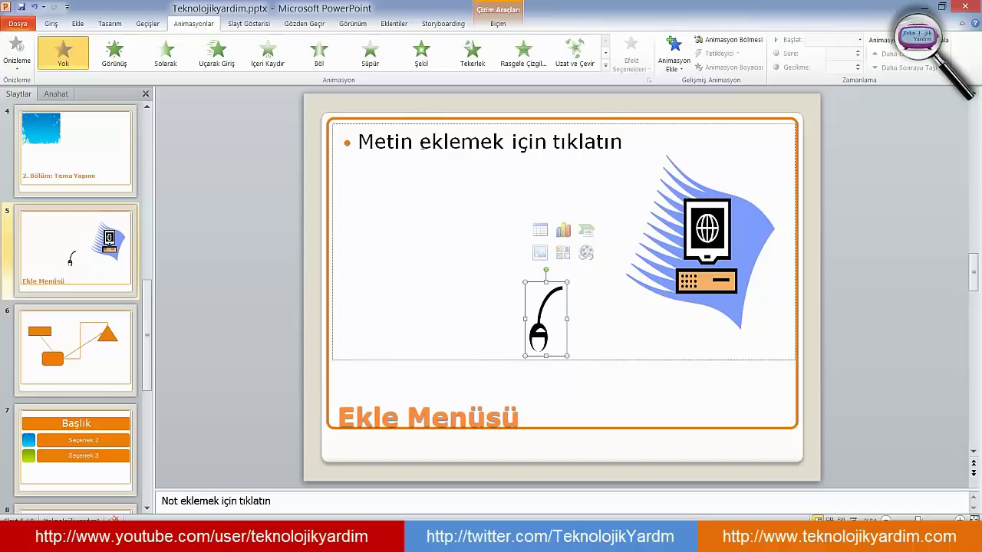
- Type a single period into slide 5's content placeholder to hide its prompt text
left_click(398, 145)
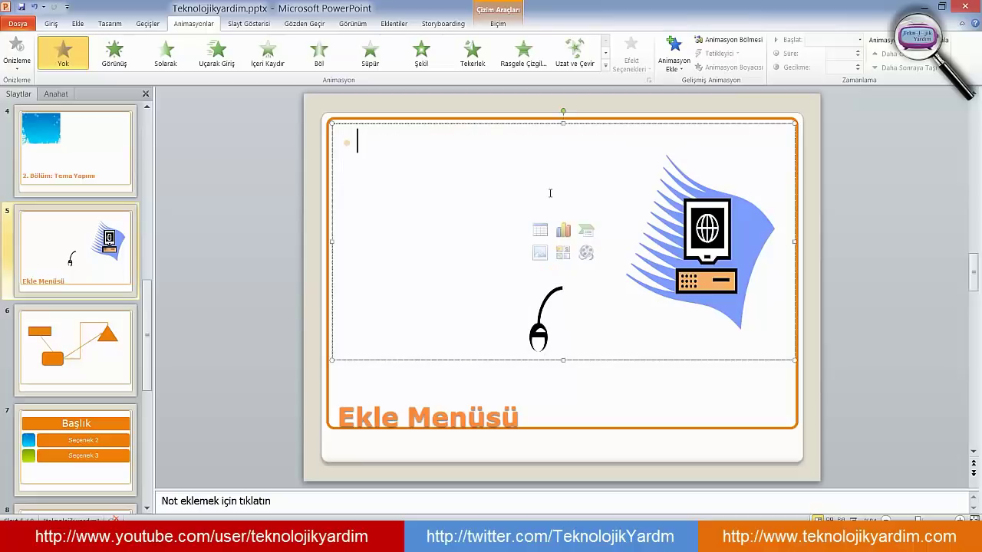
type(".")
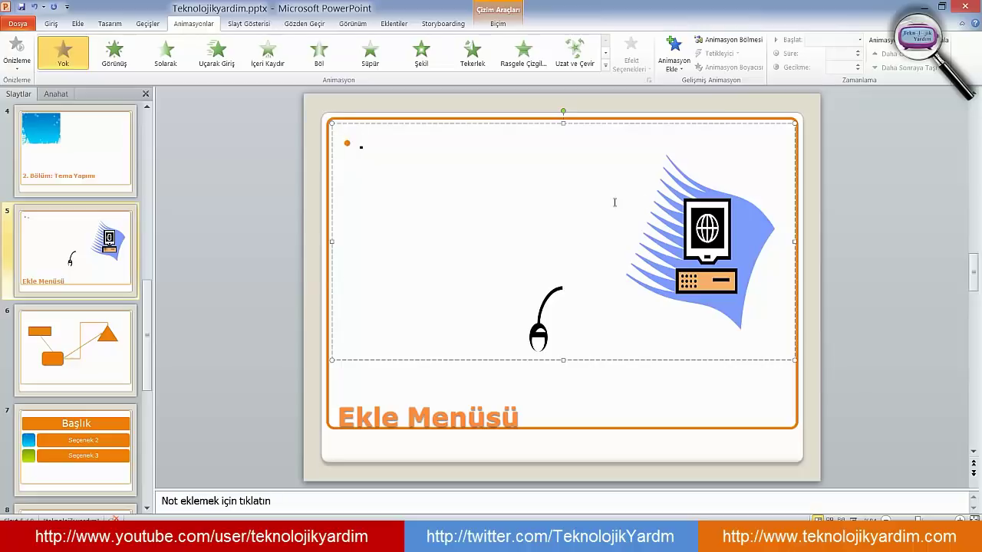
left_click(675, 246)
left_click(361, 151)
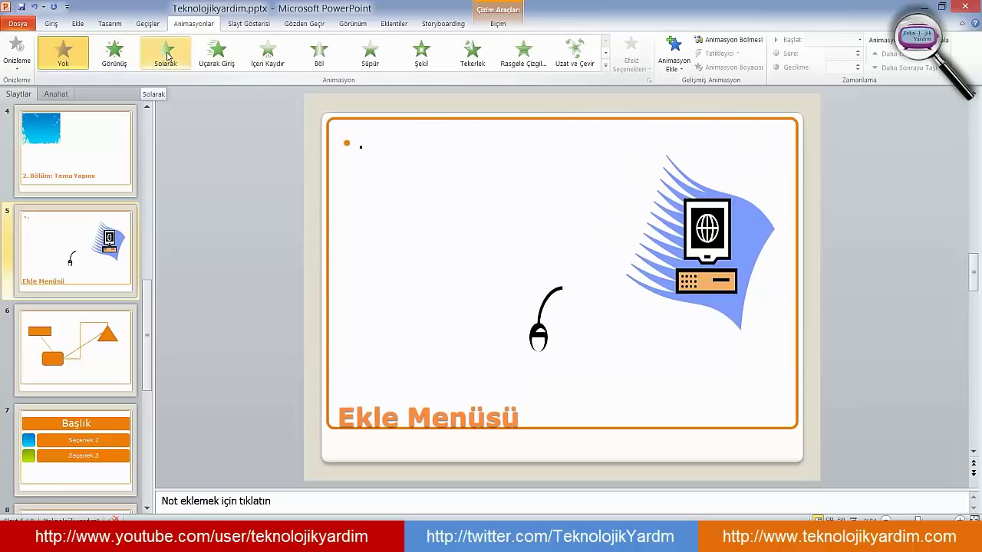
left_click(470, 281)
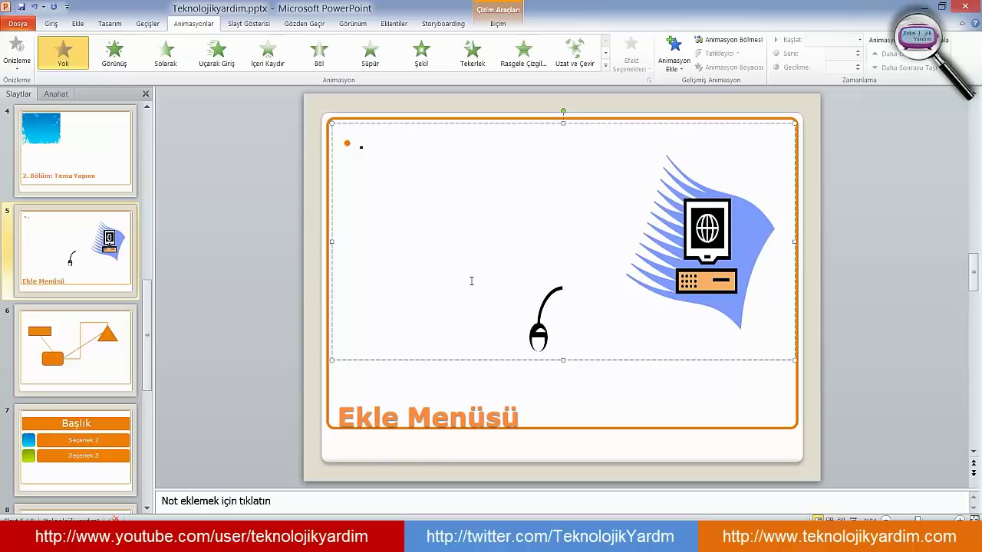
- Select the blue snowy picture on slide 4 and browse the full animation gallery
left_click(75, 150)
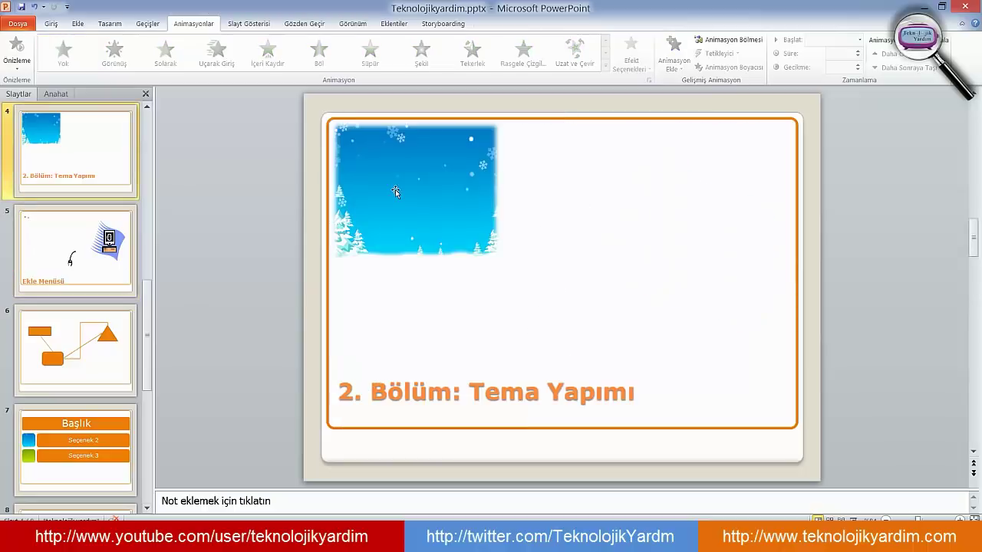
left_click(410, 169)
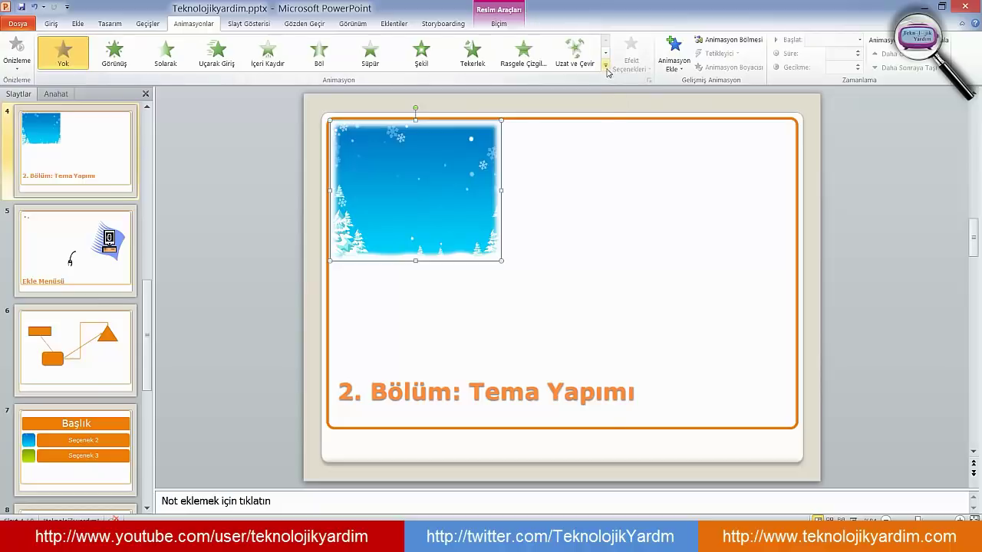
left_click(606, 67)
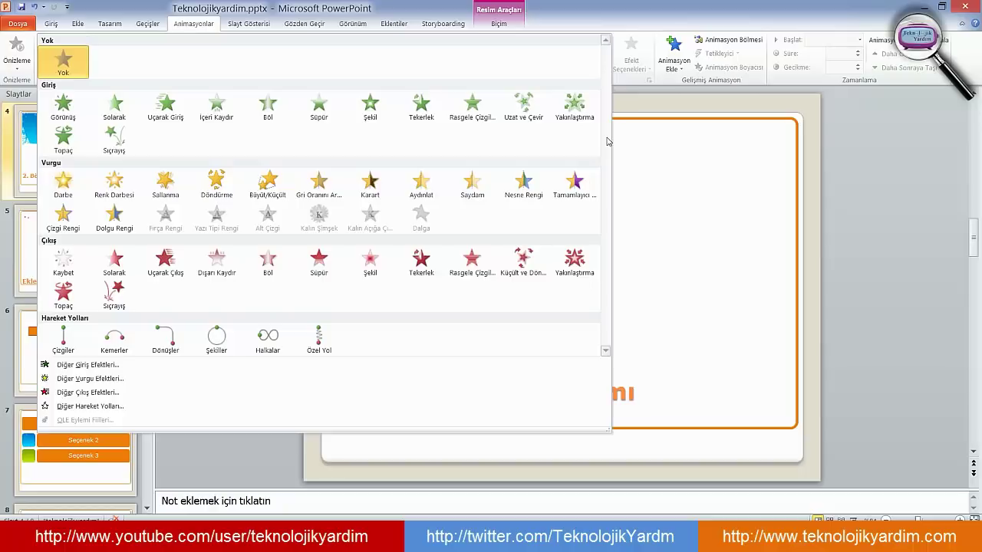
left_click(657, 244)
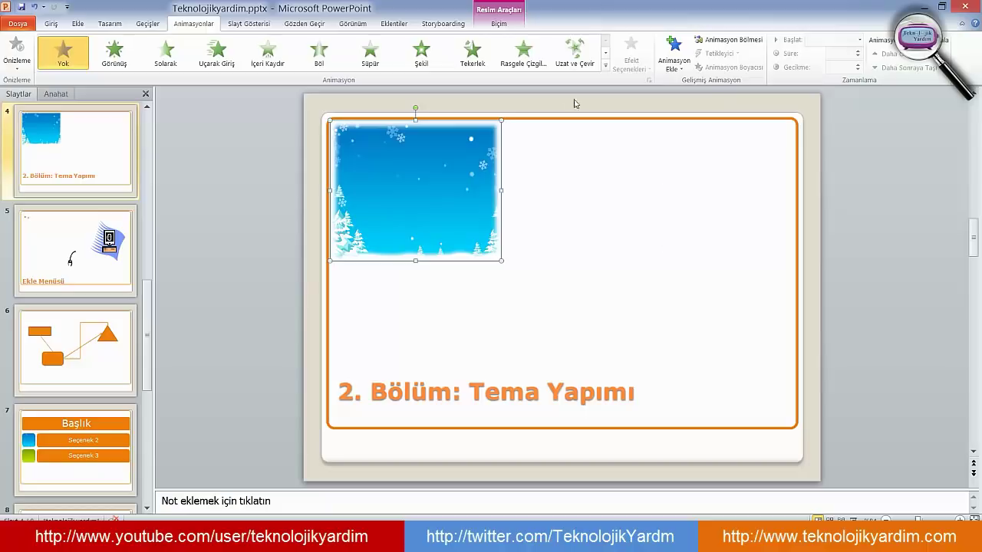
- Try İçeri Kaydır, Böl, Süpür and Şekil entrance effects, settling on Tekerlek
left_click(605, 65)
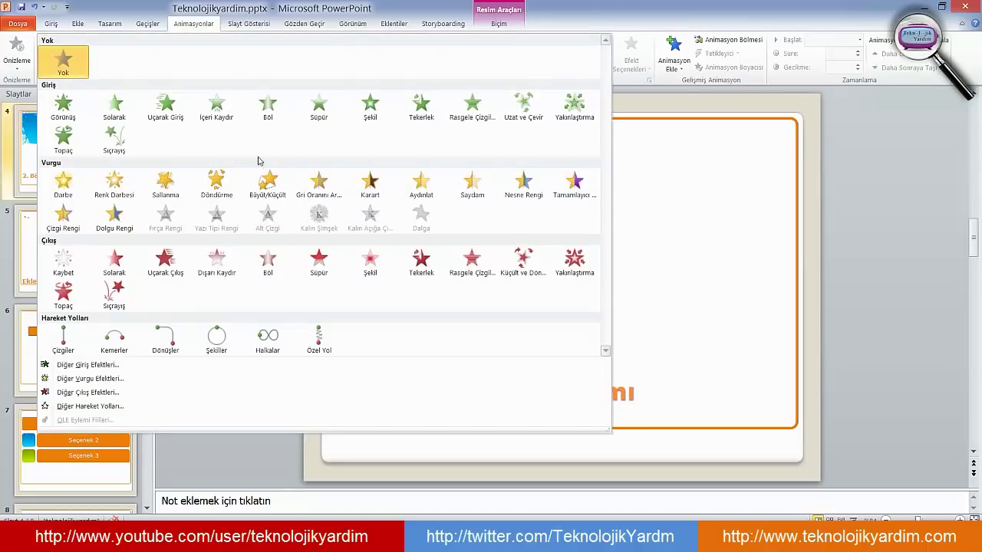
left_click(216, 105)
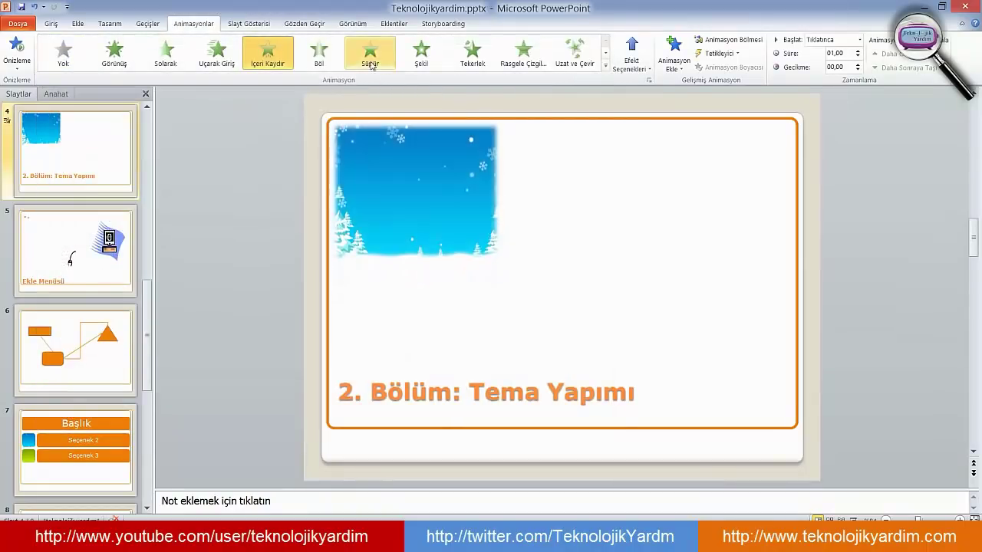
left_click(318, 52)
left_click(370, 52)
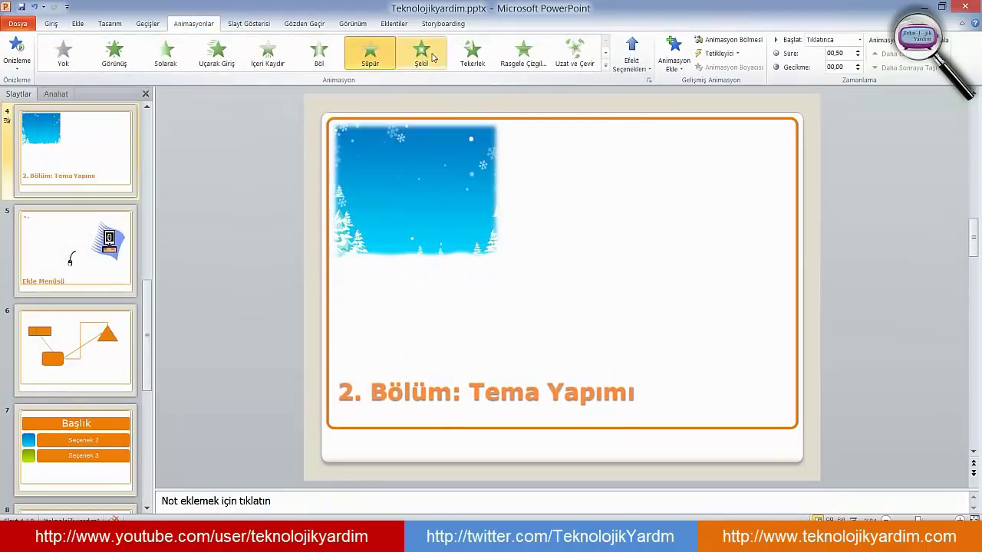
left_click(434, 51)
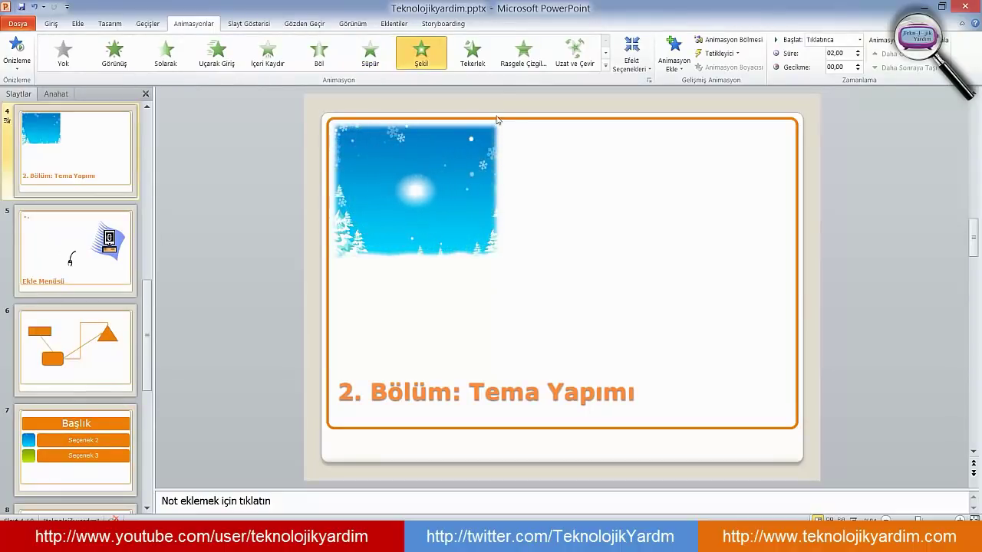
left_click(472, 52)
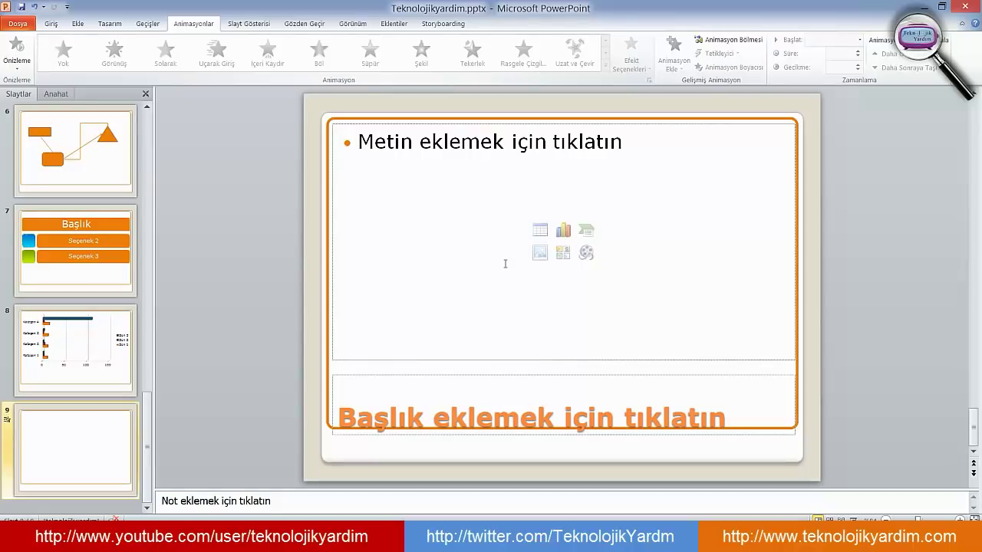
- Give the table on slide 3 '1. bölüm: Tema Kullanımı' the Sallanma emphasis effect
left_click_drag(148, 435, 147, 227)
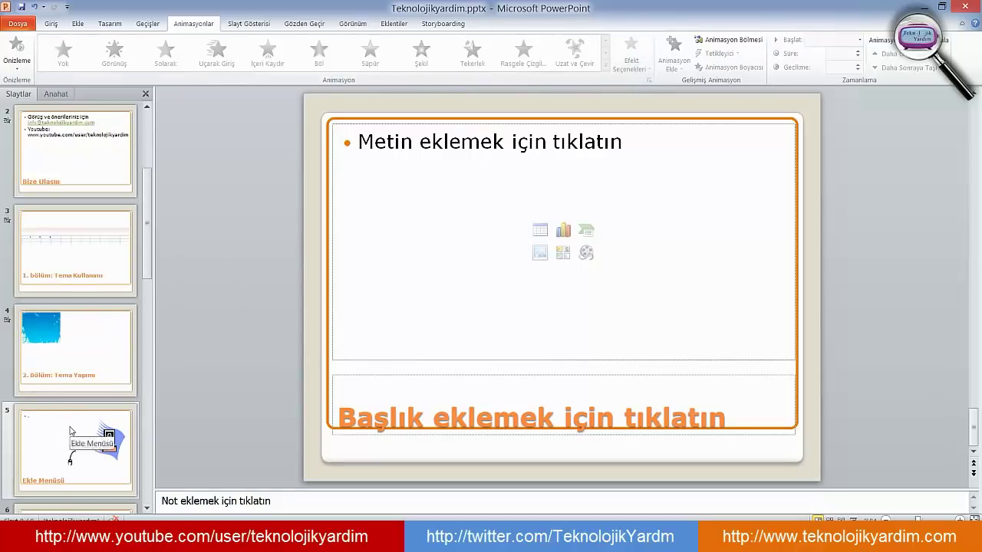
left_click(73, 249)
left_click(371, 232)
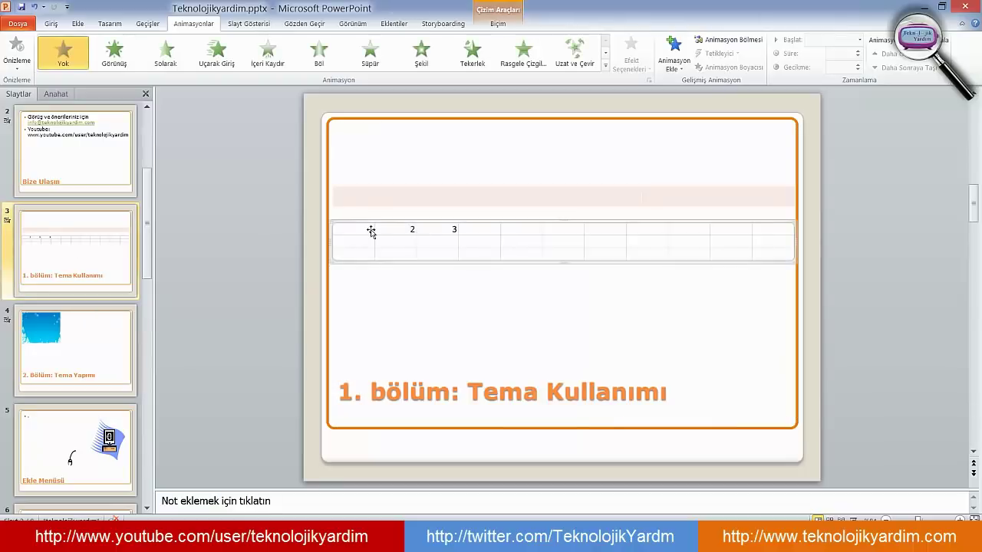
left_click(606, 58)
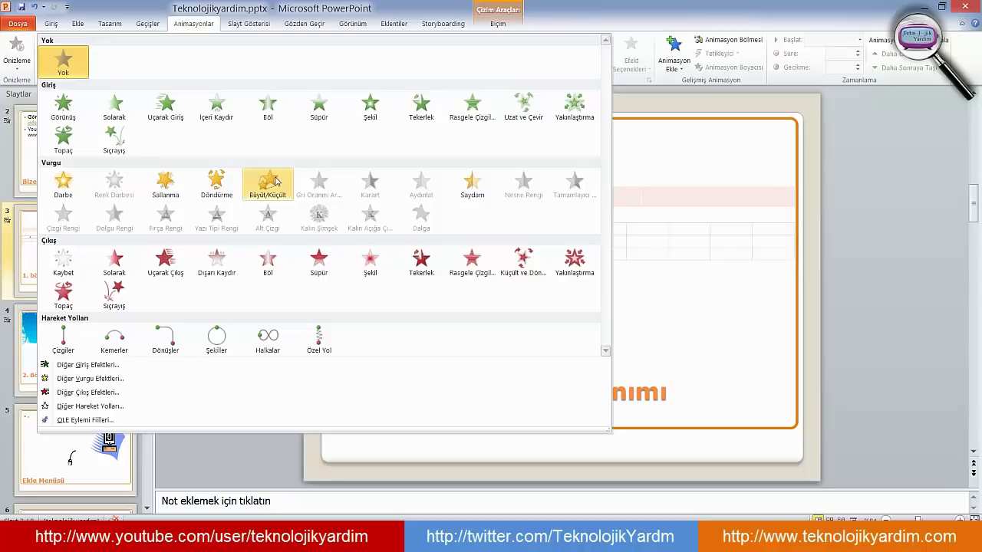
left_click(169, 184)
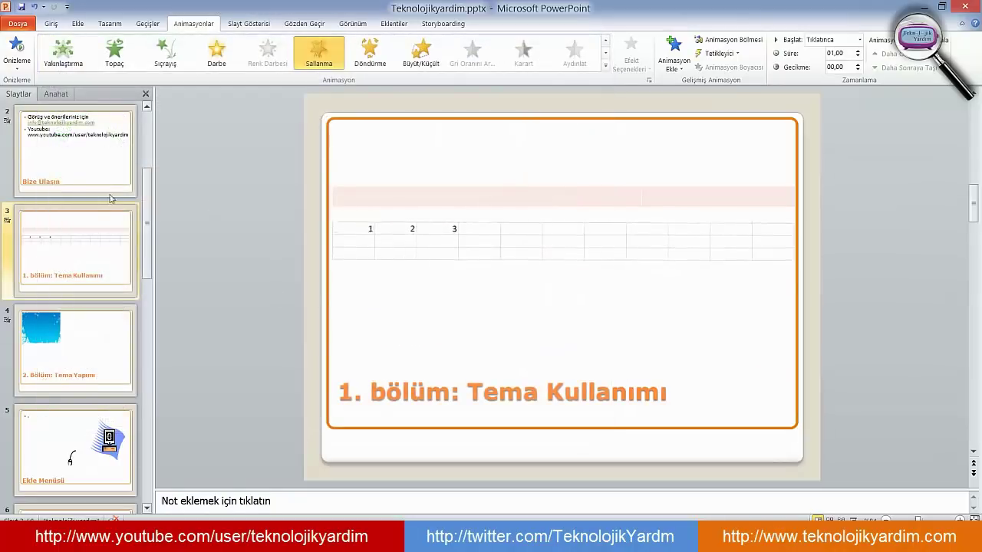
- Play the slide show from slide 2 Bize Ulaşın, advance two slides, then end it
left_click(86, 164)
key("F5")
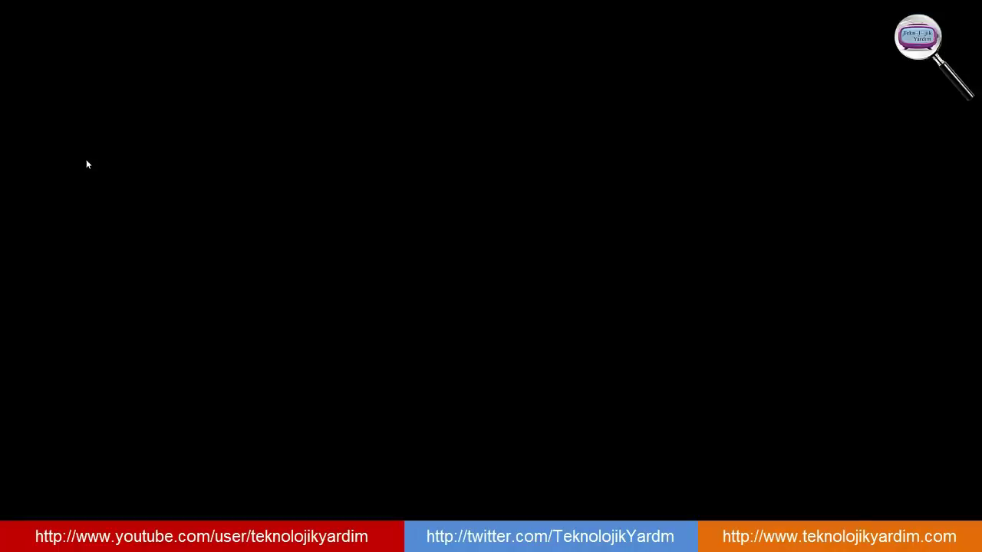
key("Right")
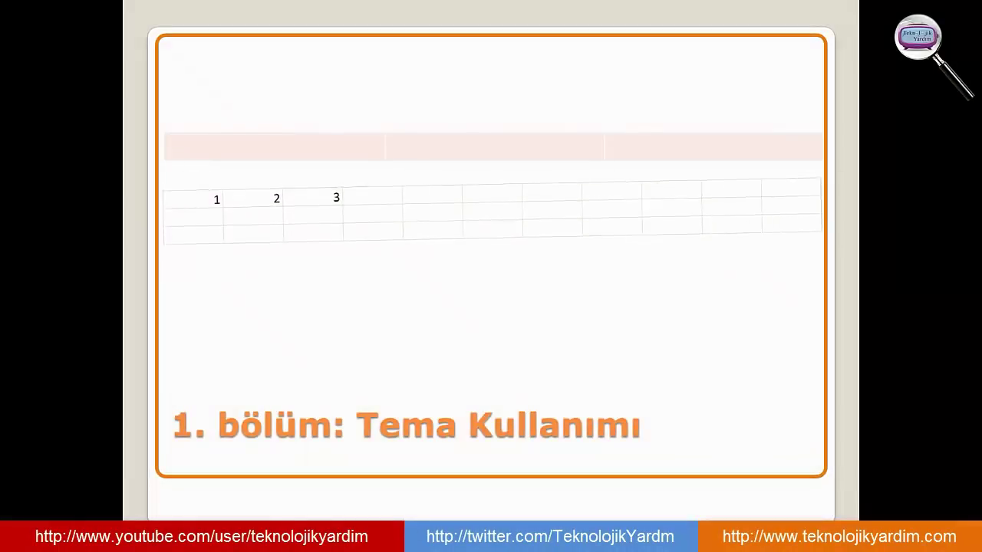
key("Right")
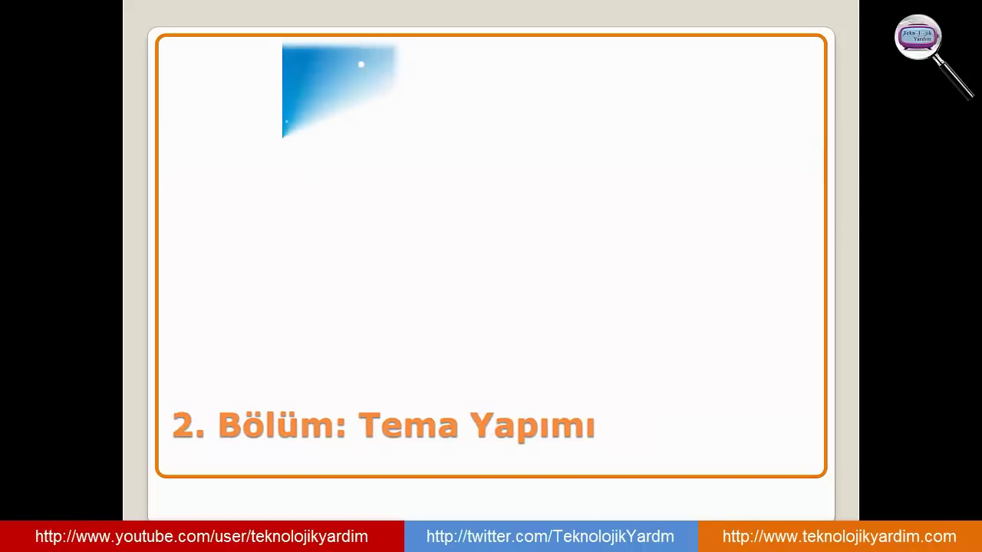
key("Escape")
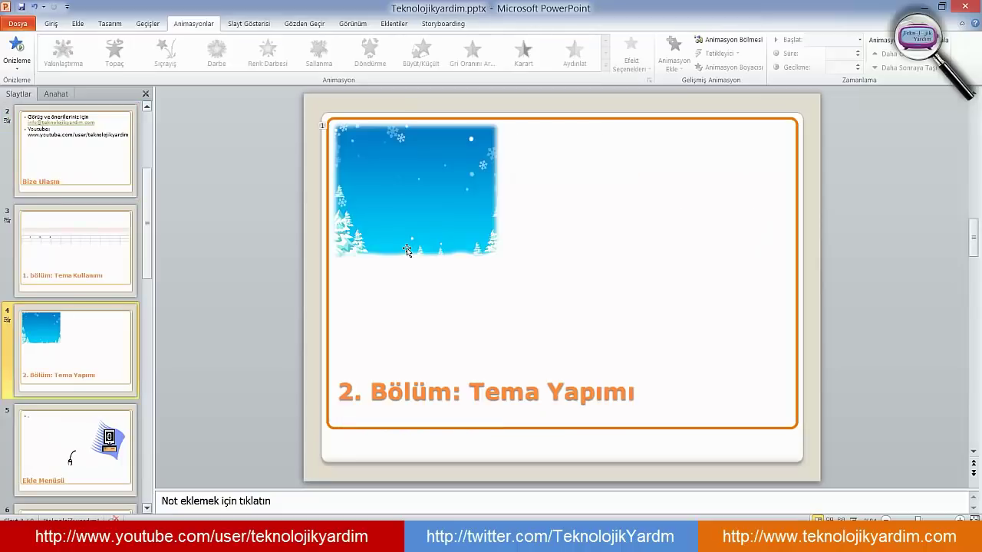
left_click(58, 233)
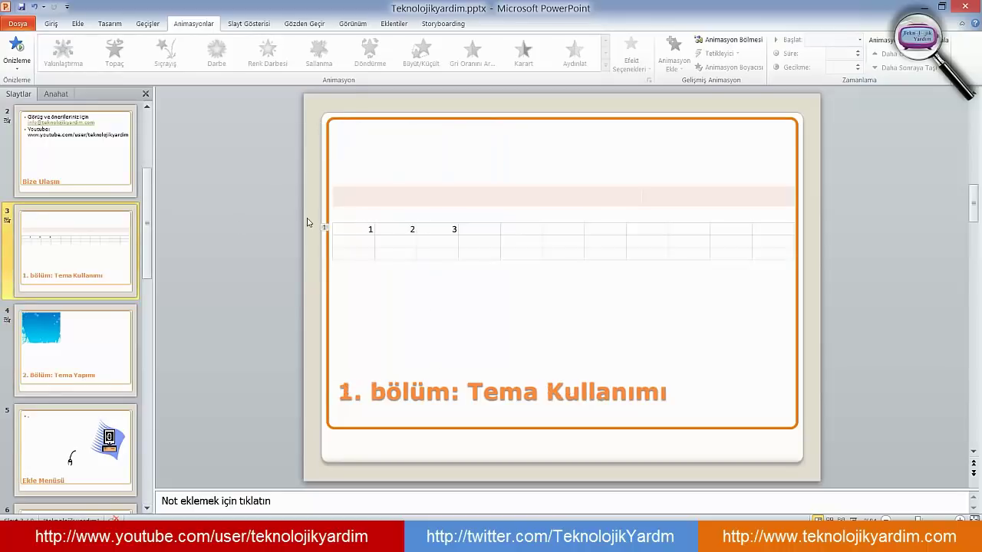
left_click(325, 228)
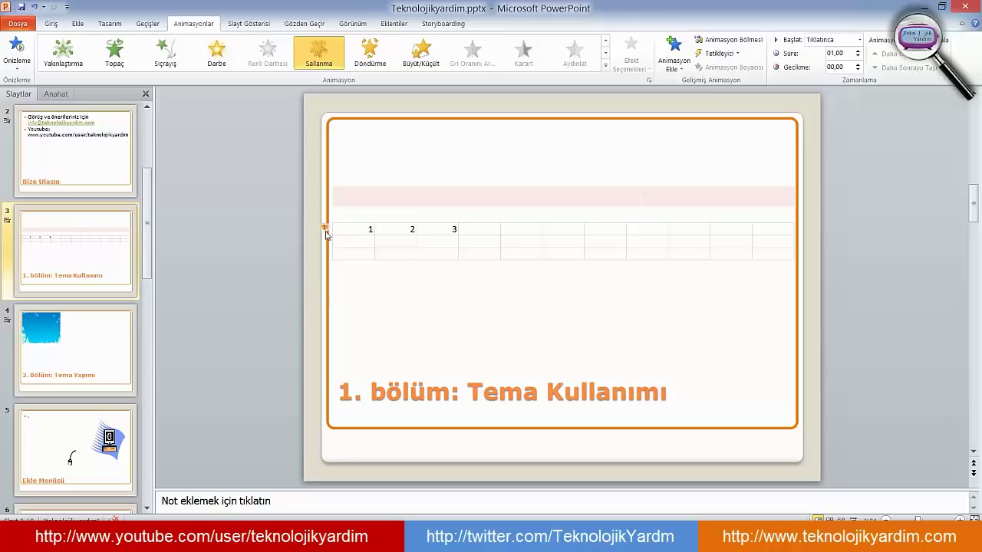
left_click(58, 335)
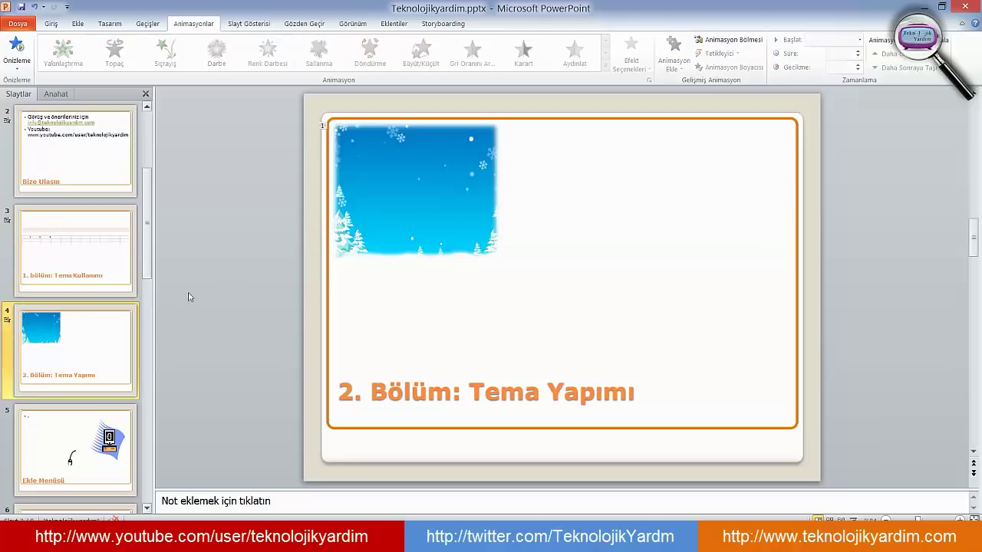
left_click(323, 126)
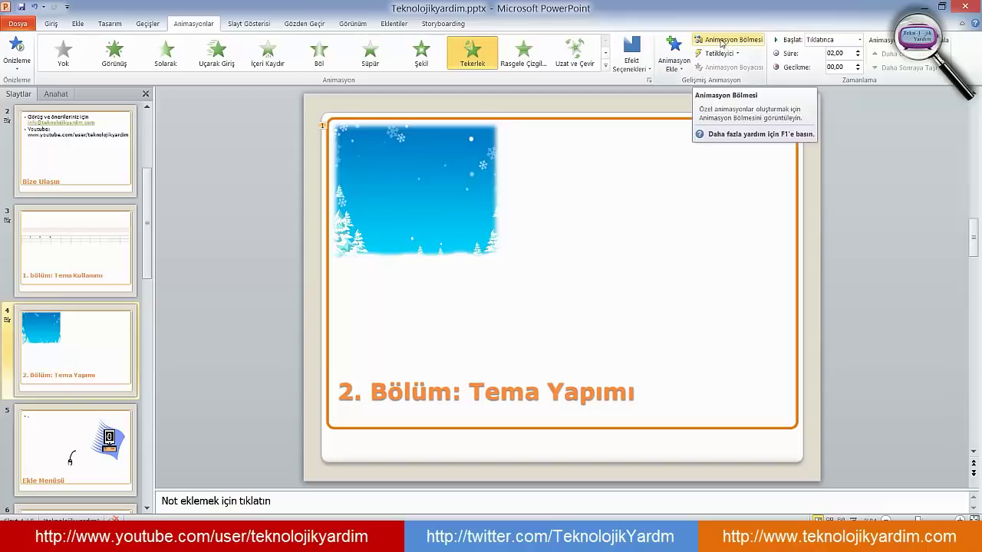
left_click(718, 42)
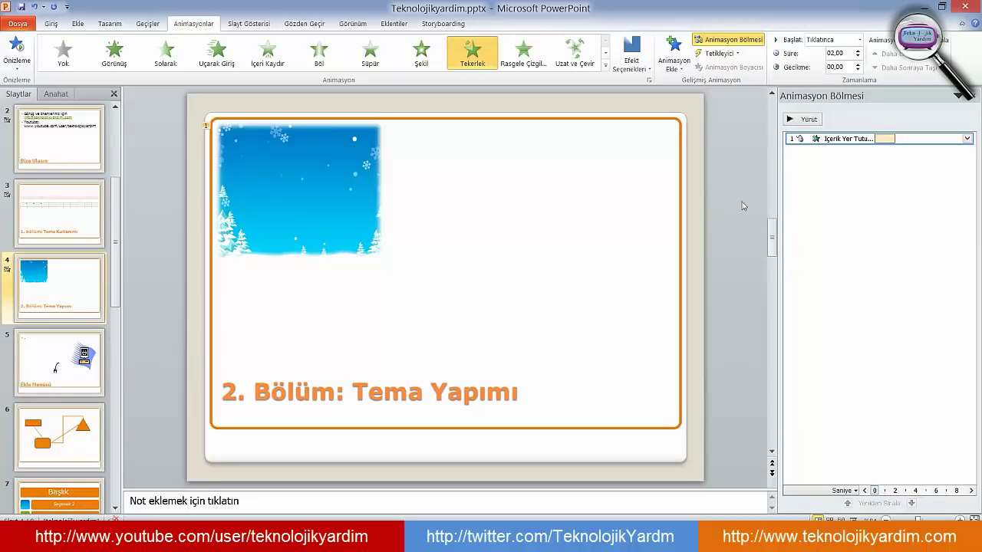
left_click(967, 138)
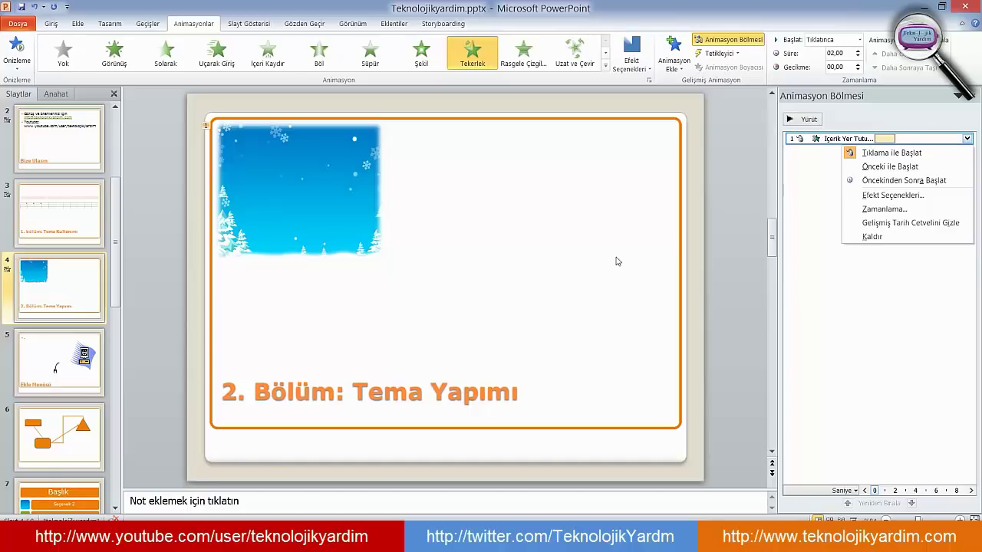
left_click(515, 285)
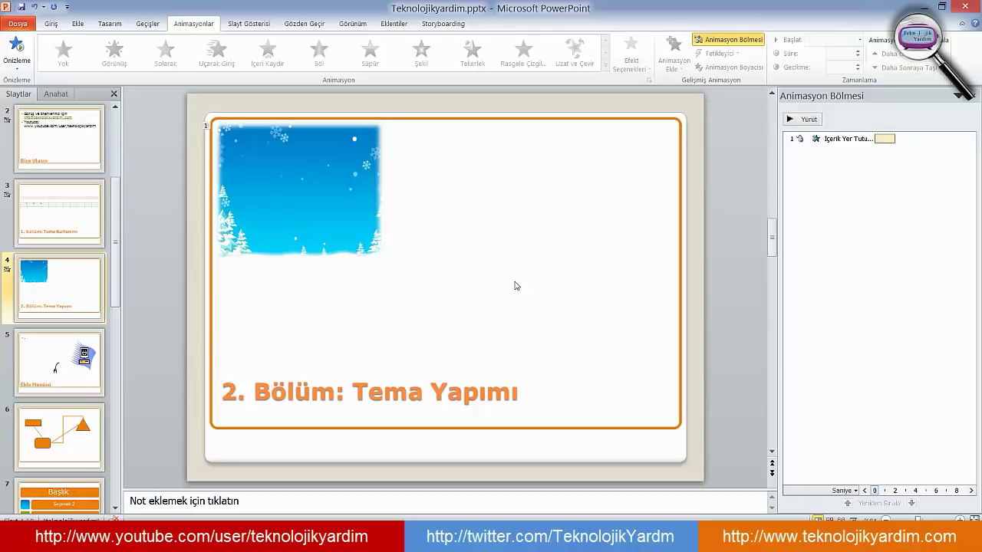
left_click(732, 39)
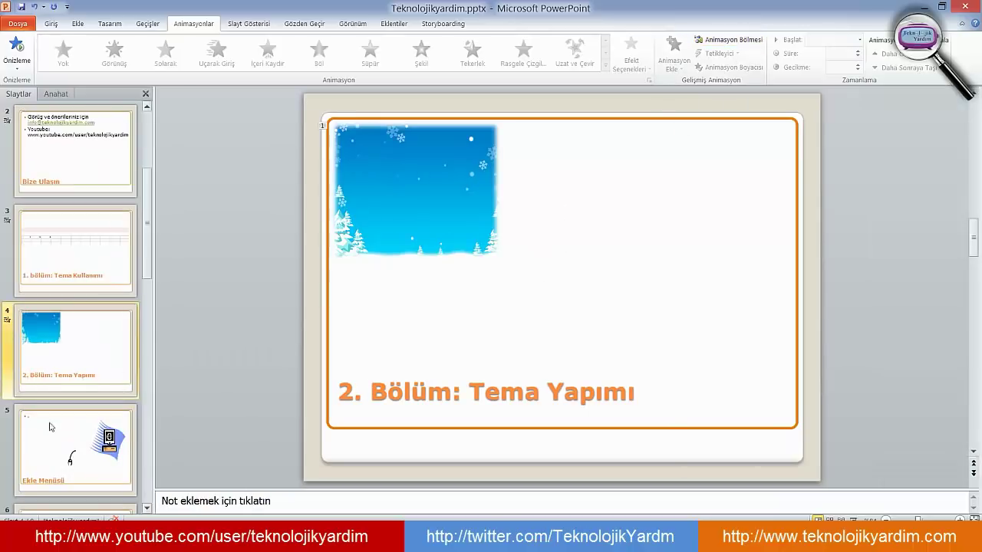
- On slide Ekle Menüsü, marquee-select the computer clip art pieces and group them
left_click(115, 443)
left_click(734, 232)
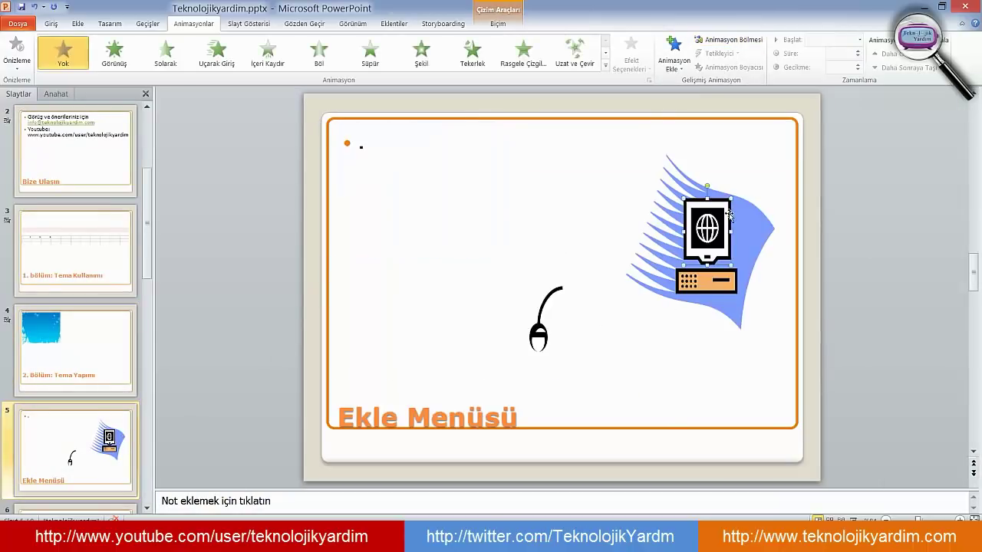
mouse_move(762, 333)
left_mouse_down()
mouse_move(721, 316)
mouse_move(639, 155)
left_mouse_up()
right_click(703, 220)
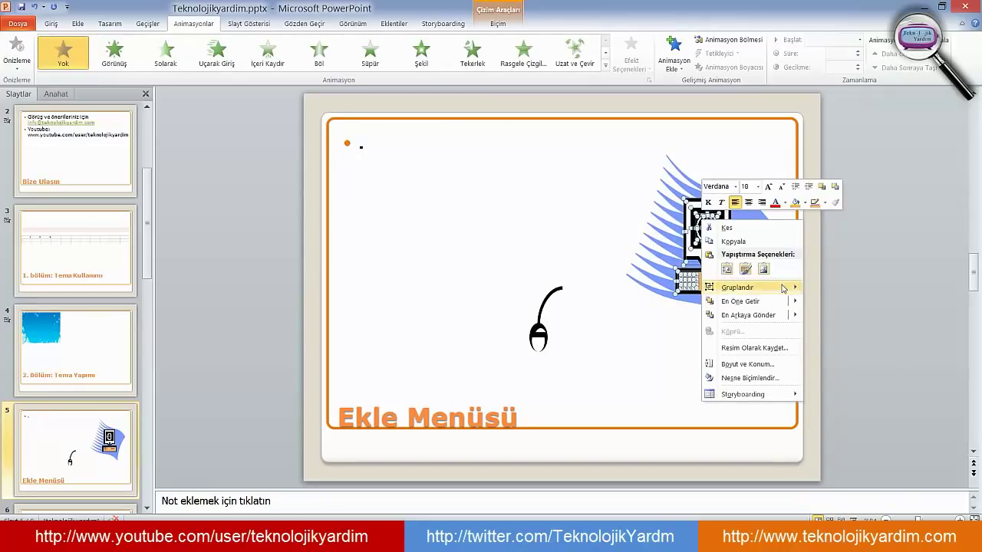
mouse_move(782, 285)
left_click(813, 285)
left_click(754, 372)
left_click(721, 222)
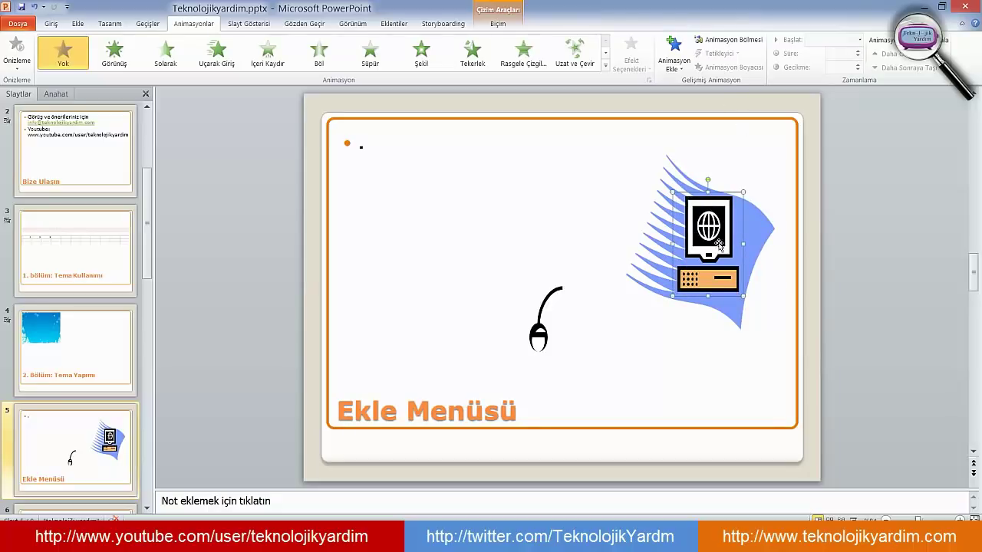
- Ungroup the computer clip art again and select its separate pieces
right_click(711, 238)
mouse_move(786, 289)
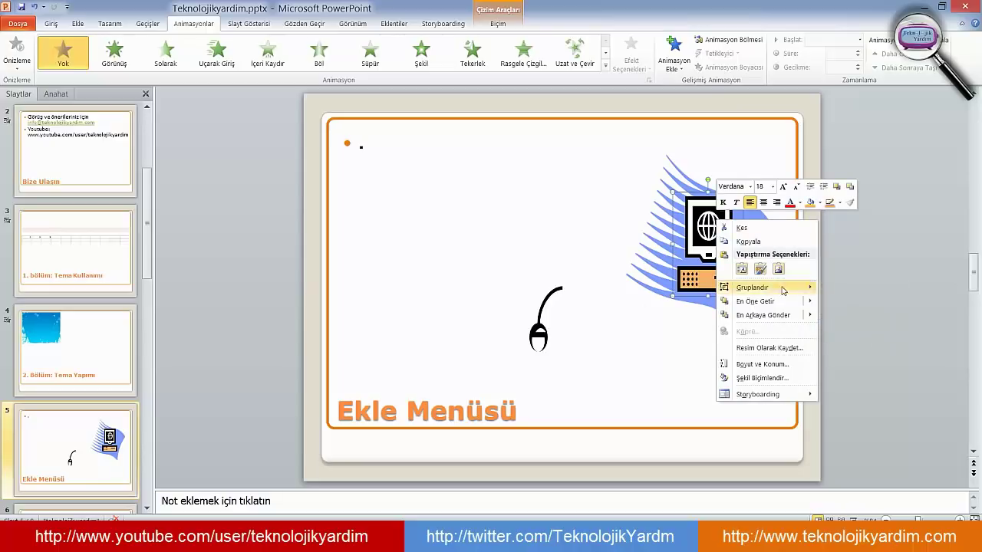
left_click(835, 316)
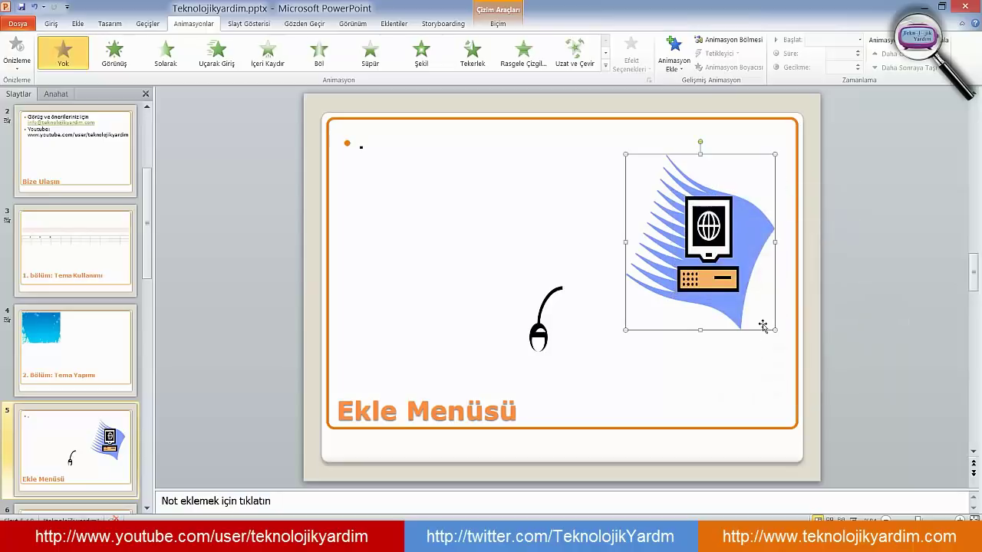
left_click(696, 285)
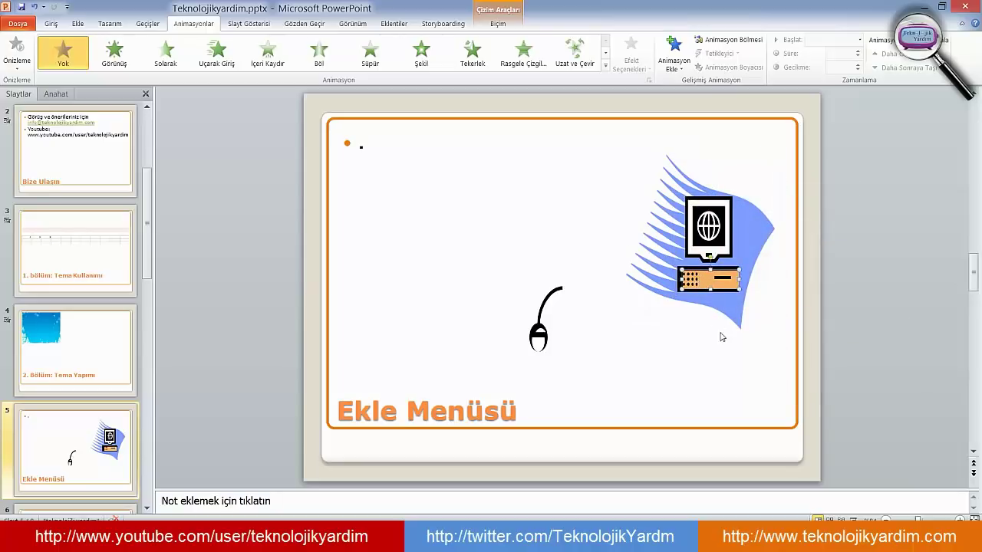
left_click(746, 349)
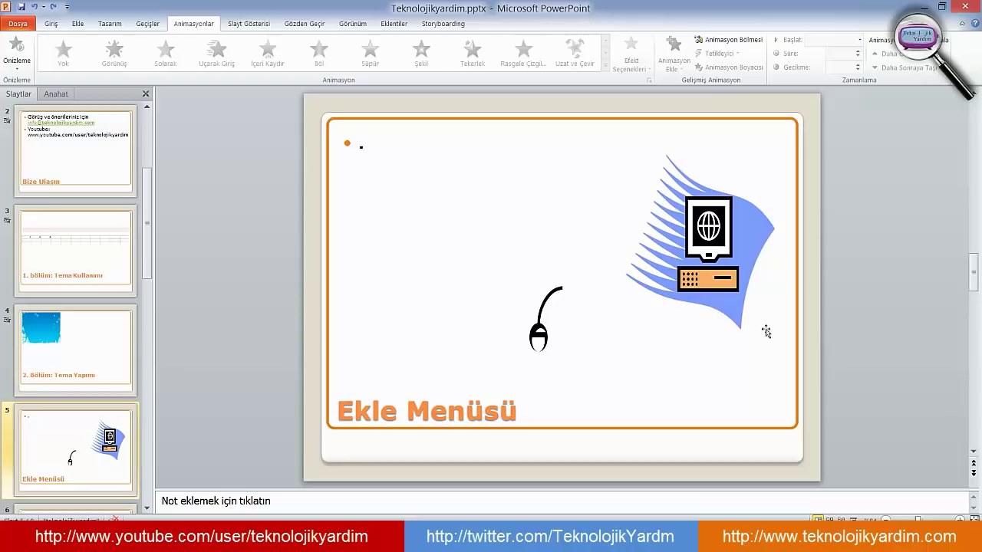
left_click(765, 328)
left_click(759, 359)
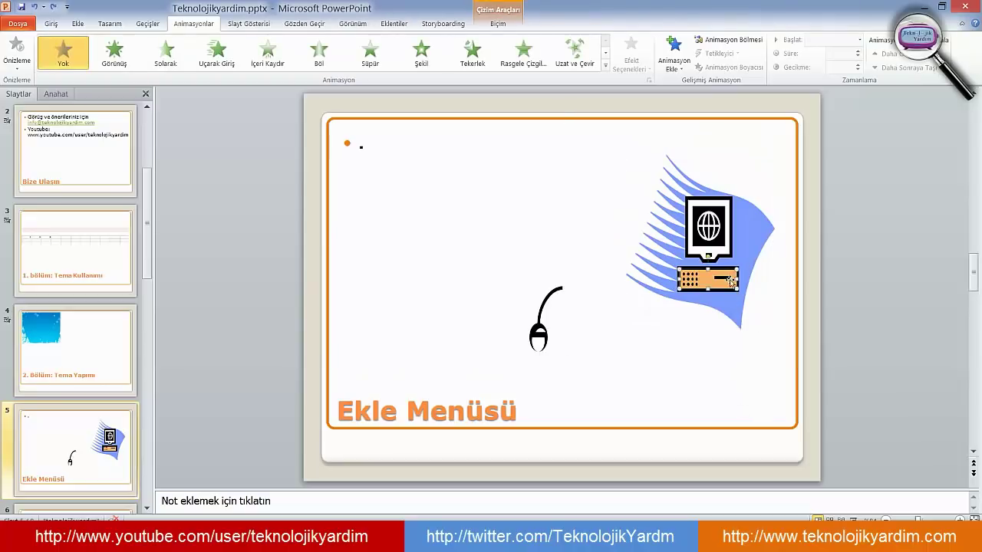
left_click(734, 311)
- Regroup the computer clip art and nudge it slightly right and down
right_click(706, 160)
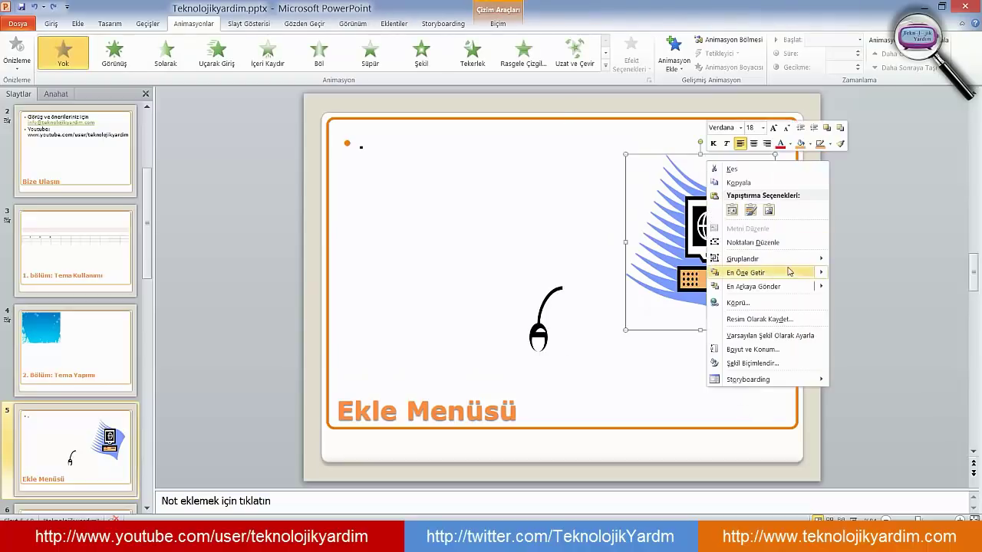
mouse_move(804, 258)
left_click(873, 274)
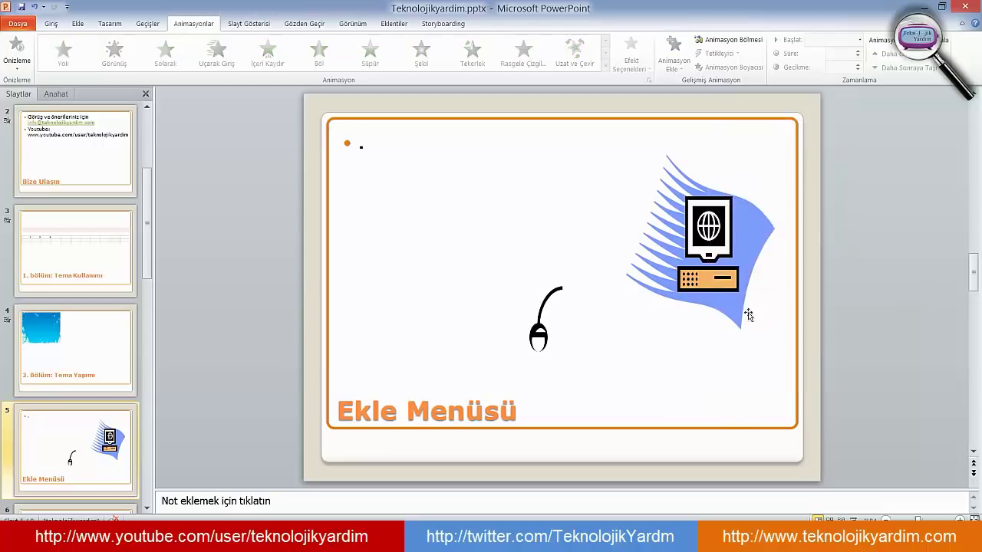
left_click(727, 224)
left_click_drag(690, 203, 725, 249)
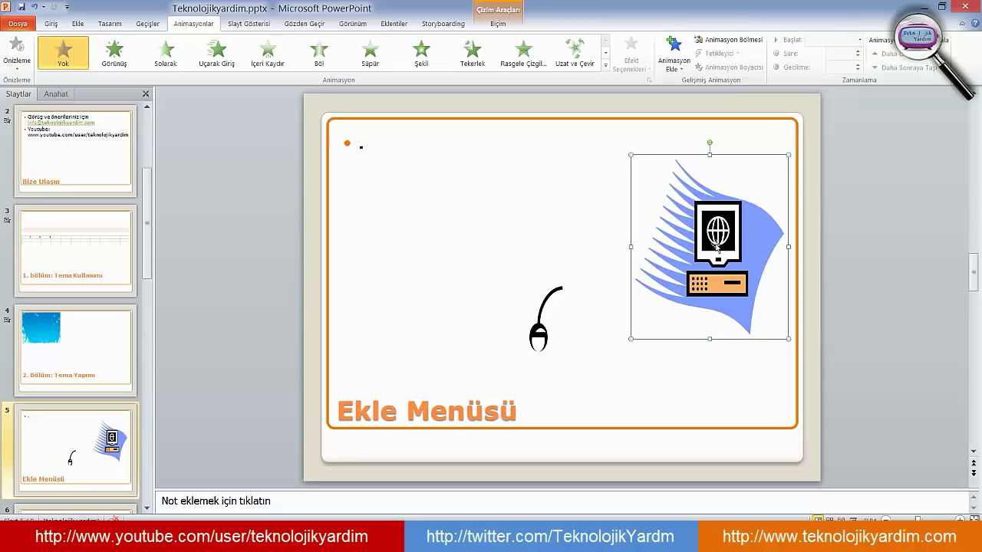
- Ungroup the computer clip art and give its globe the Rasgele Çizgiler exit animation
right_click(705, 217)
mouse_move(751, 285)
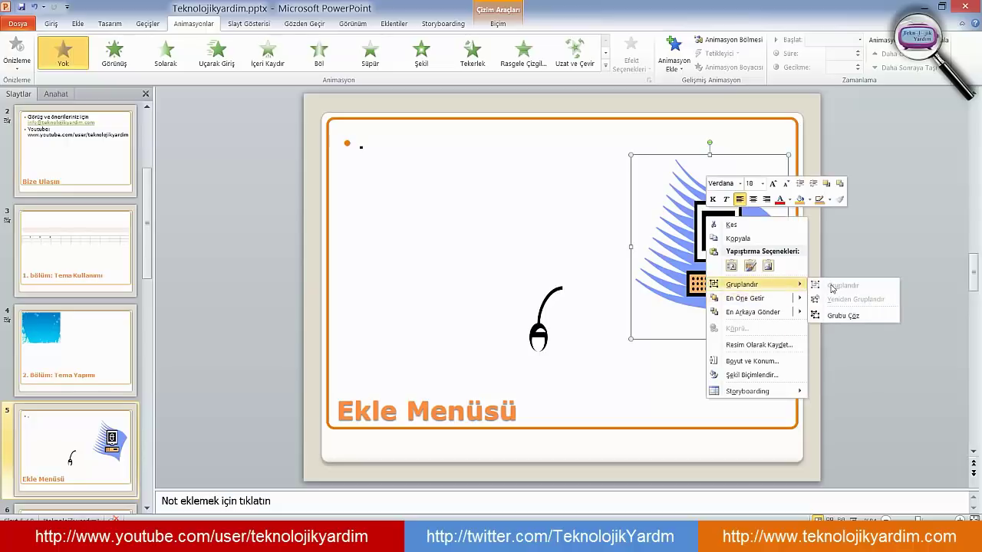
left_click(842, 315)
left_click(741, 403)
left_click(771, 234)
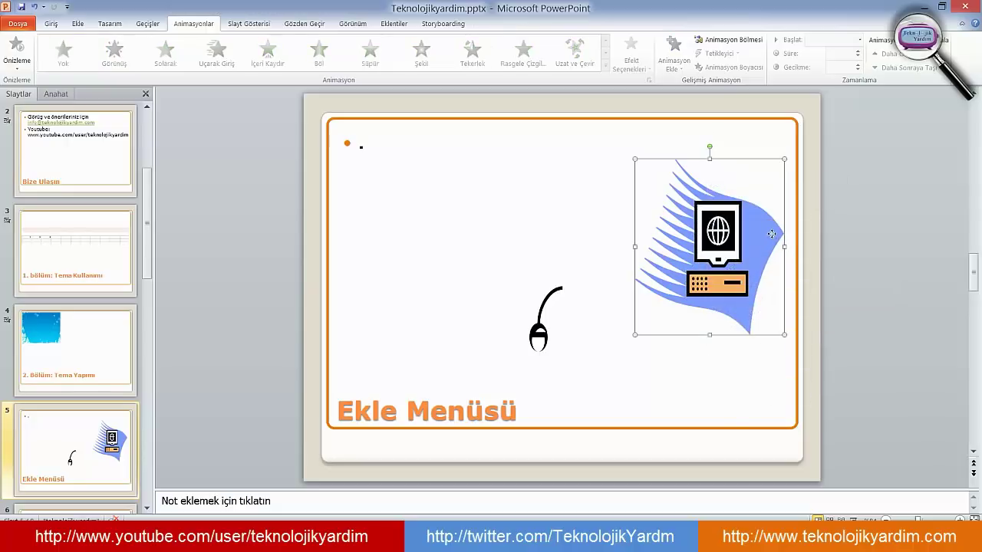
left_click(709, 239)
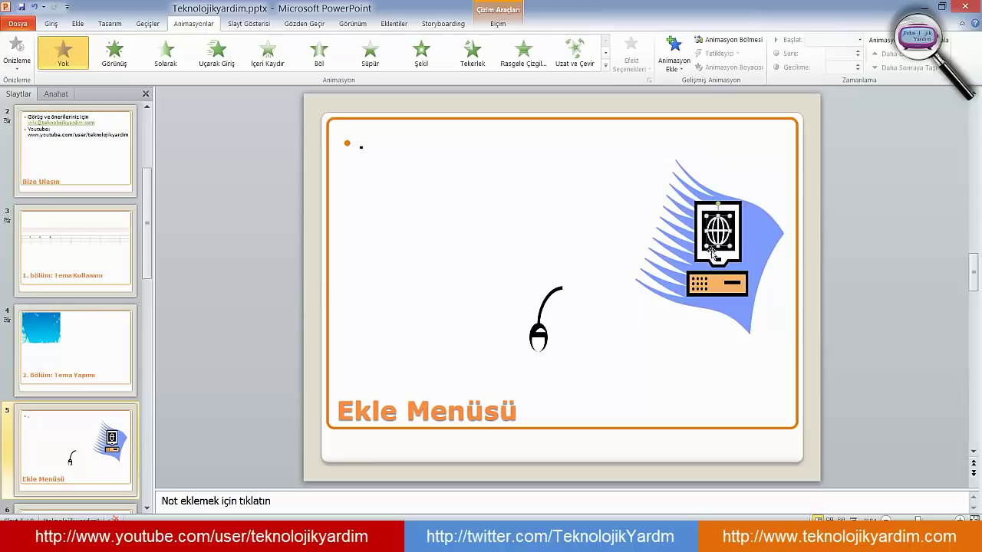
left_click(605, 65)
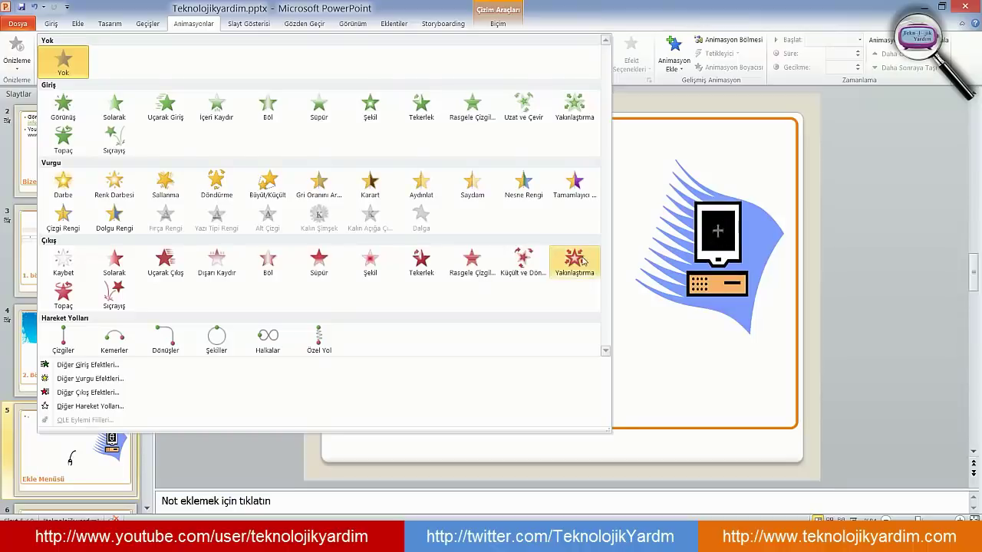
left_click(473, 262)
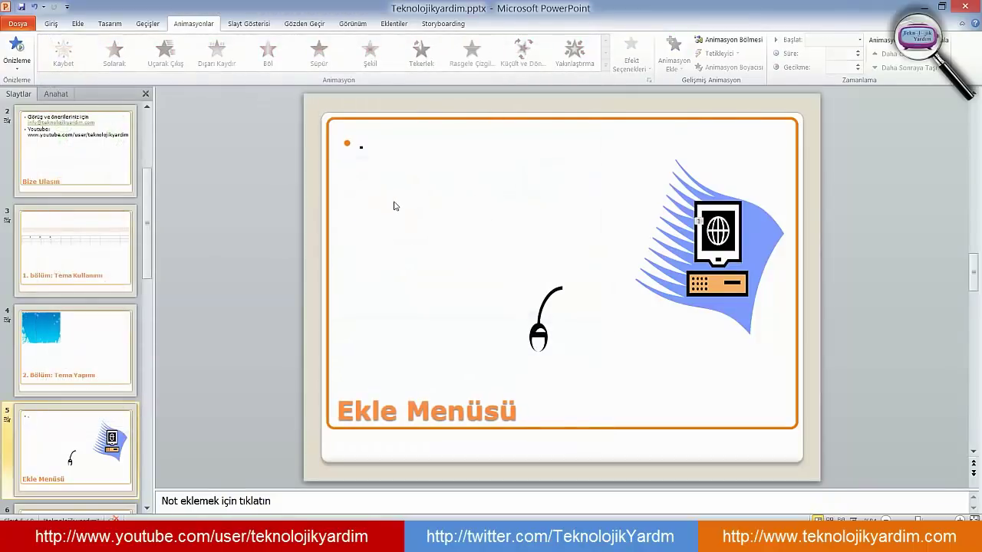
- Run the slide show from the start through to Ekle Menüsü, then end it
key("F5")
key("Right")
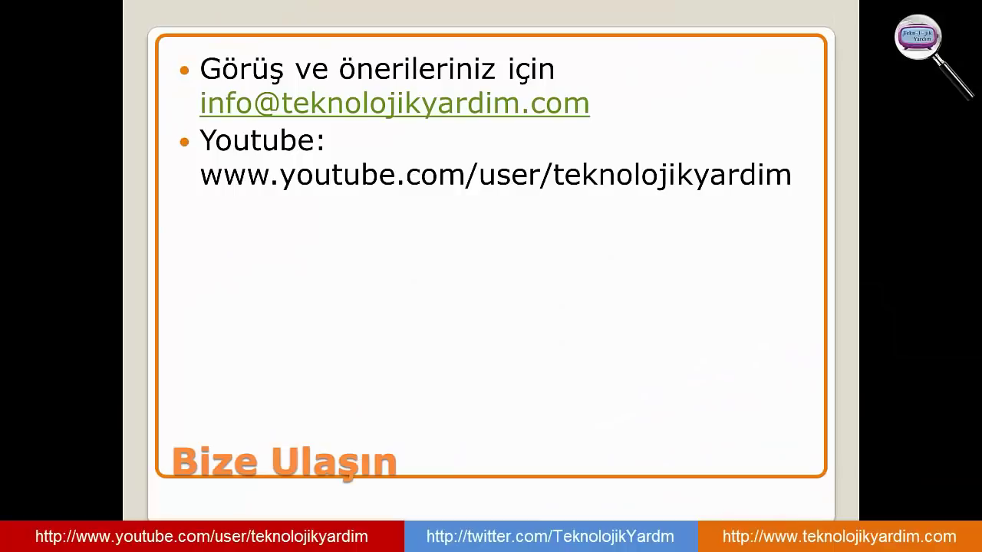
key("Right")
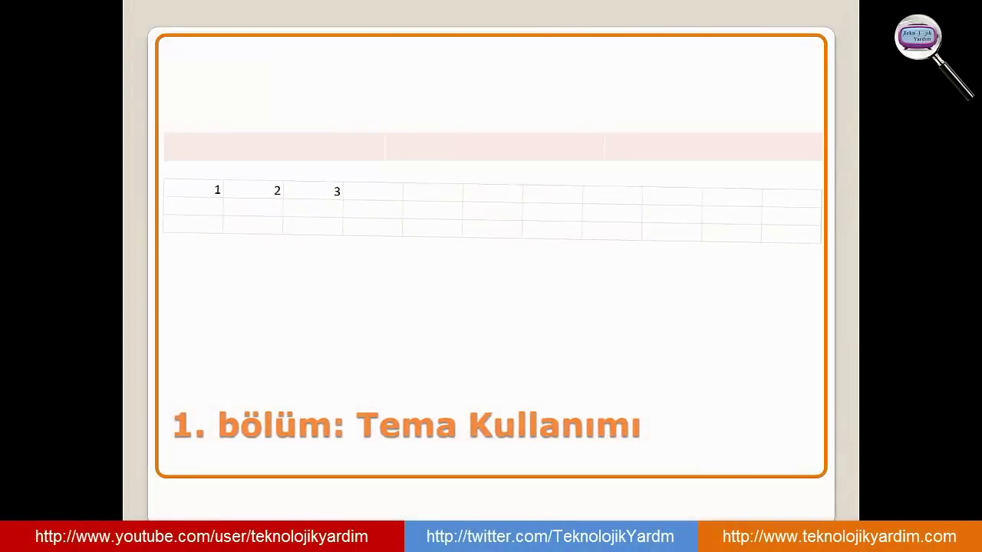
key("Right")
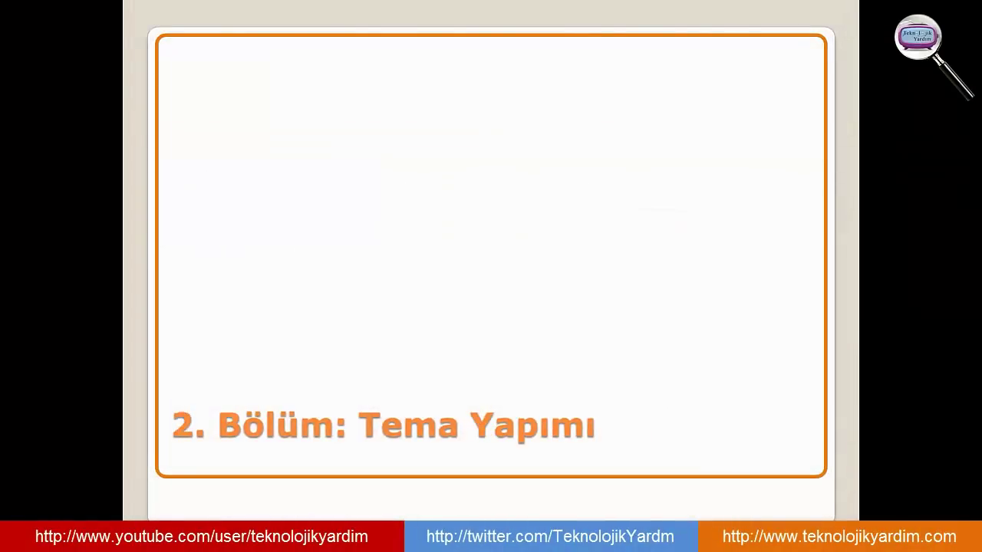
key("Right")
key("Right")
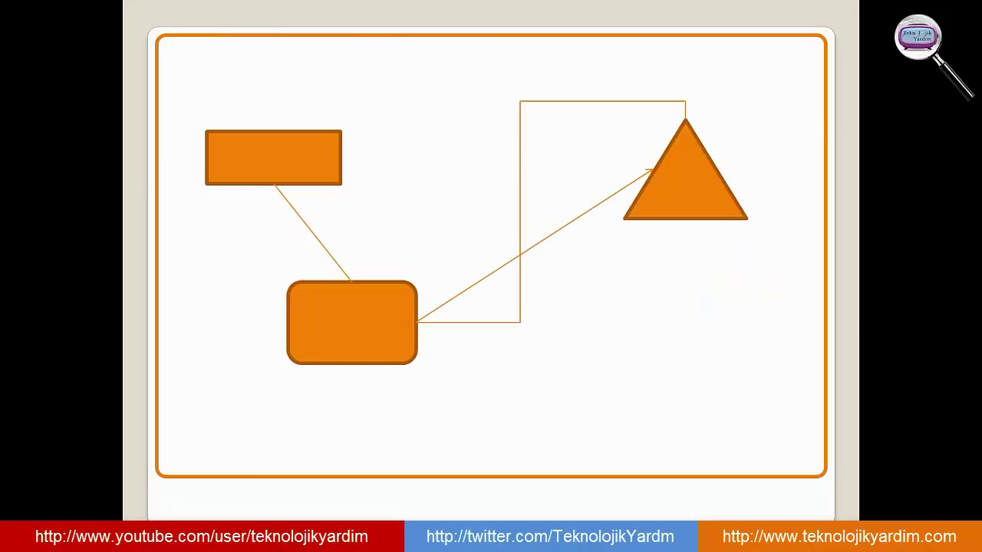
key("Escape")
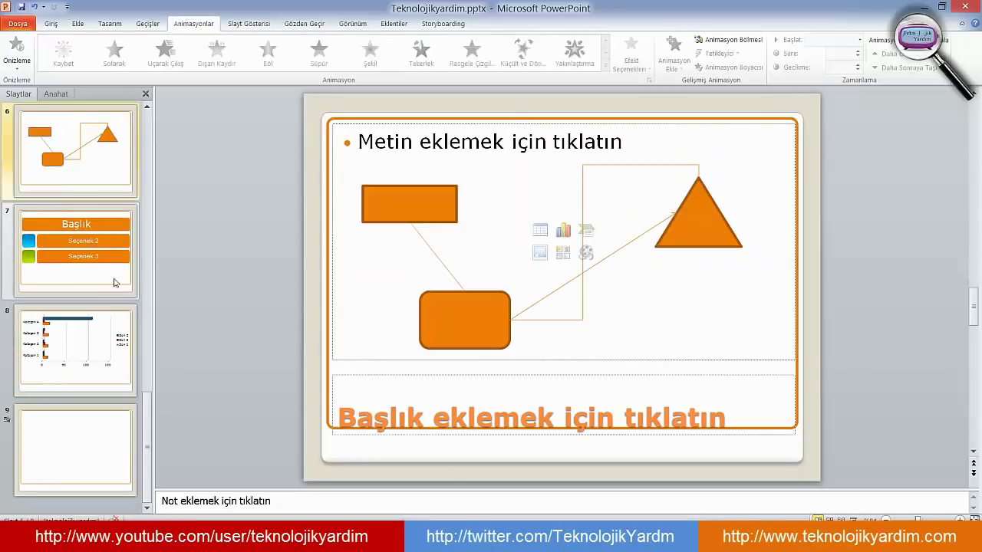
- Uncheck Sonrasında for slide 5 so it waits for a click, then end the preview
scroll(151, 368, "up", 2)
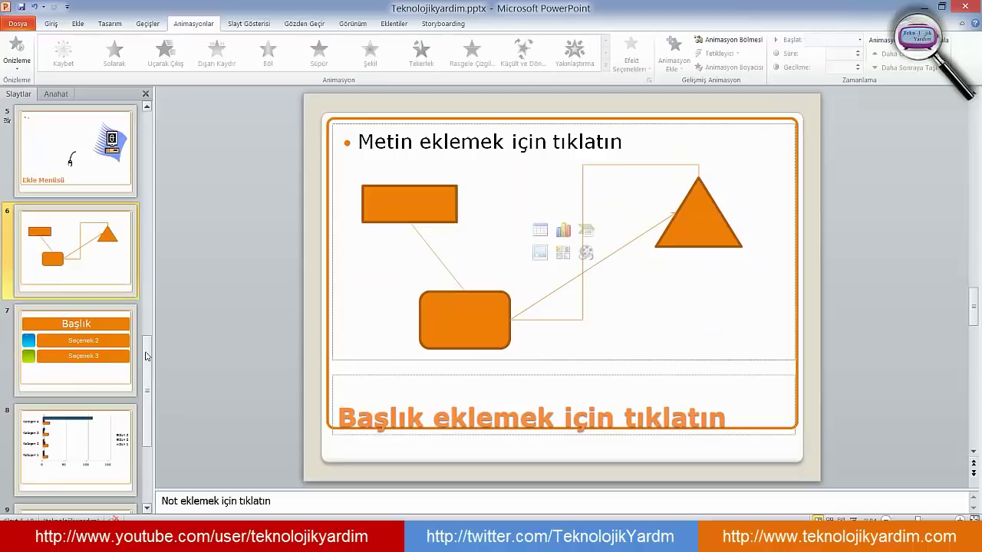
left_click(112, 171)
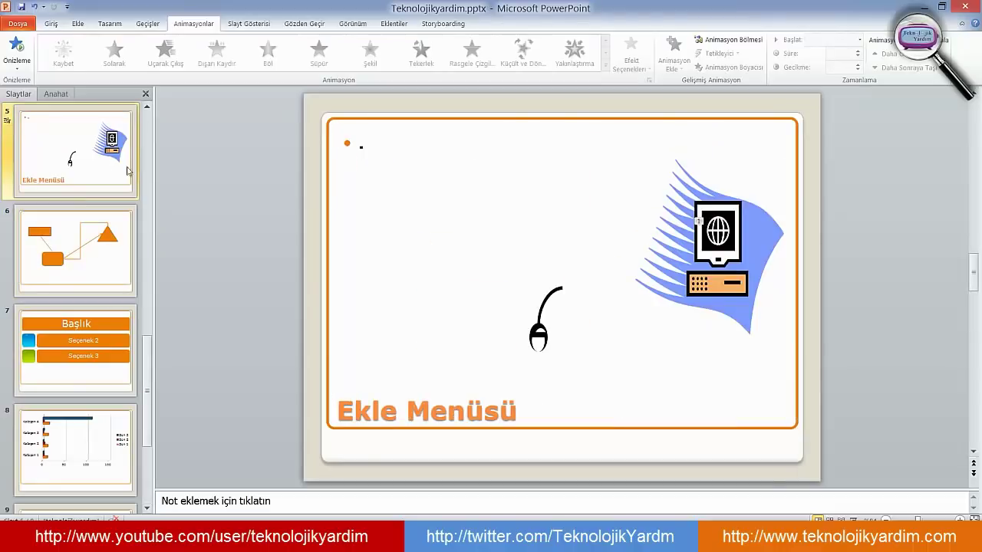
left_click(149, 23)
left_click(857, 68)
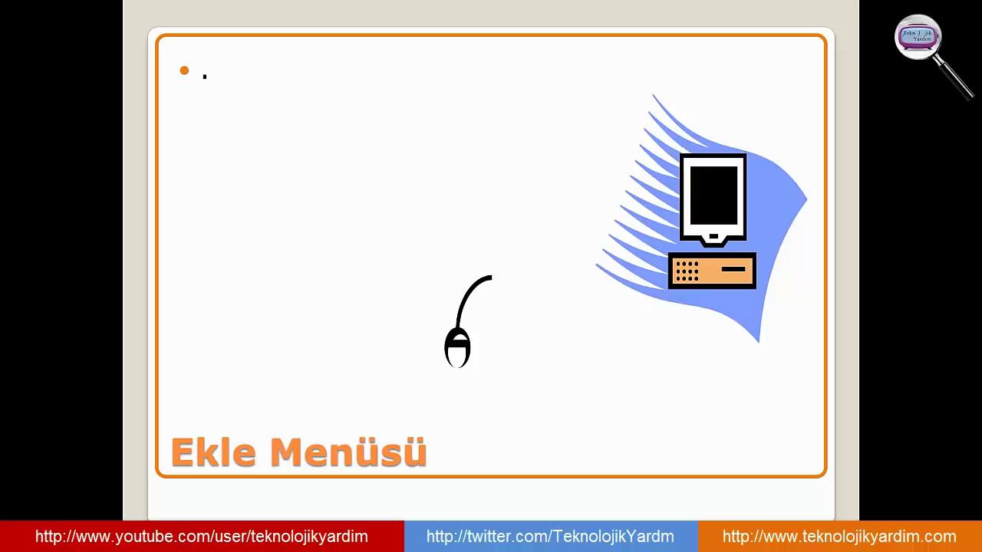
key("Escape")
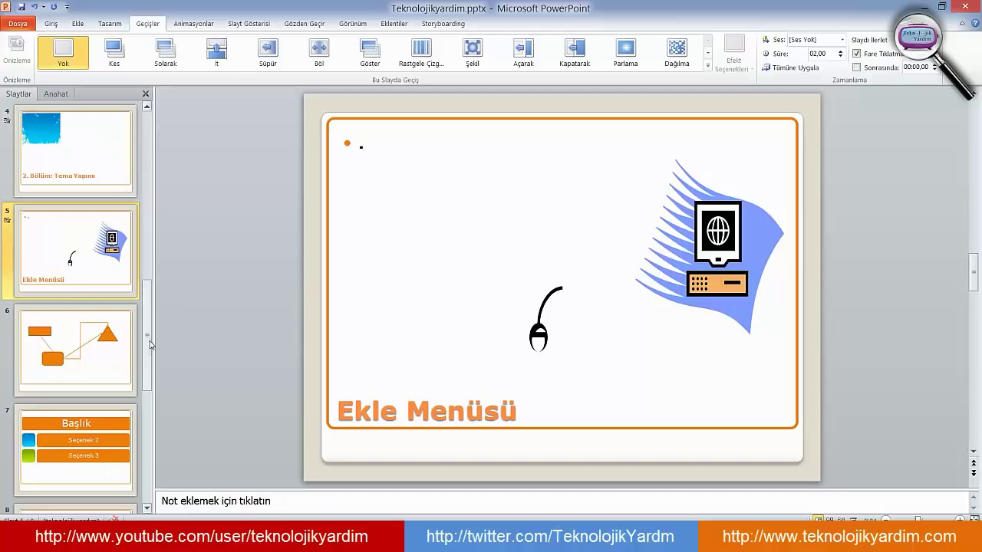
- Check slide 3's transition timing, then return to slide 5 'Ekle Menüsü' and view its animations
left_click_drag(150, 337, 152, 276)
left_click(92, 154)
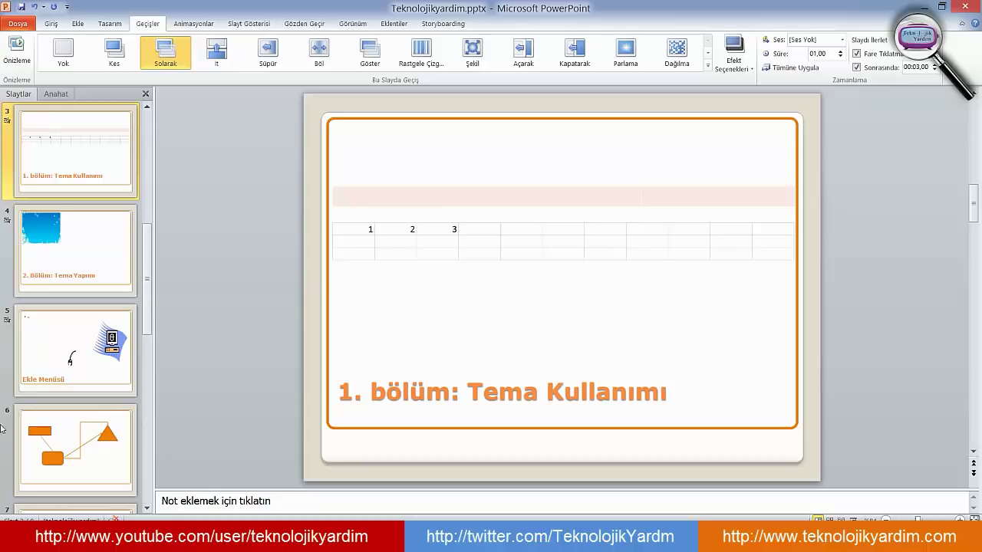
left_click(95, 360)
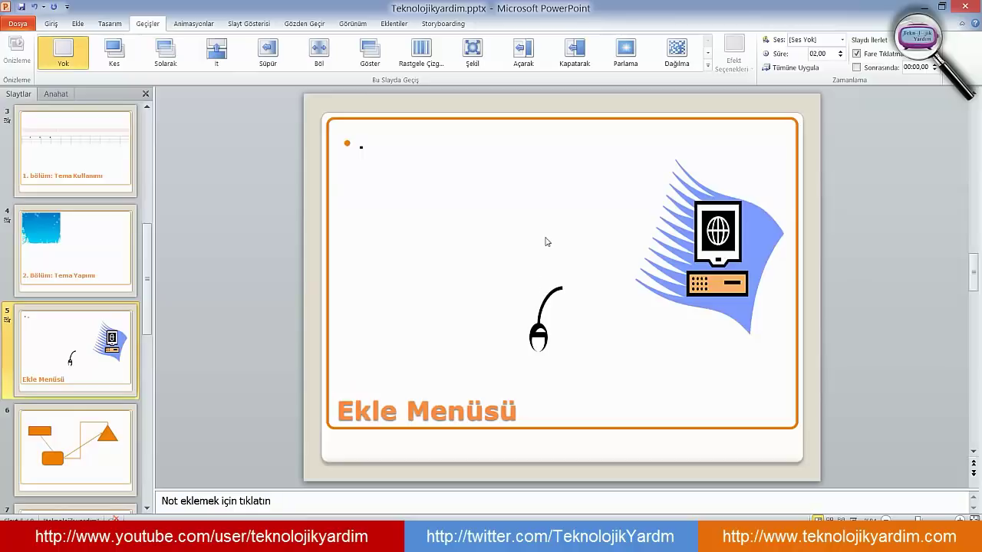
left_click(205, 24)
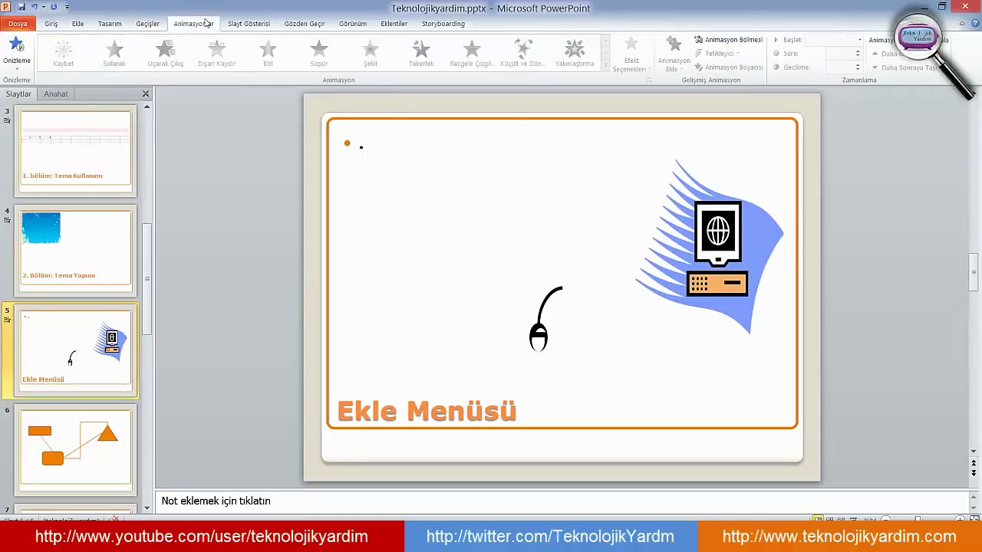
- Give the mouse clip art the Dönüşler motion path, starting on click with 02,00 duration
left_click(539, 318)
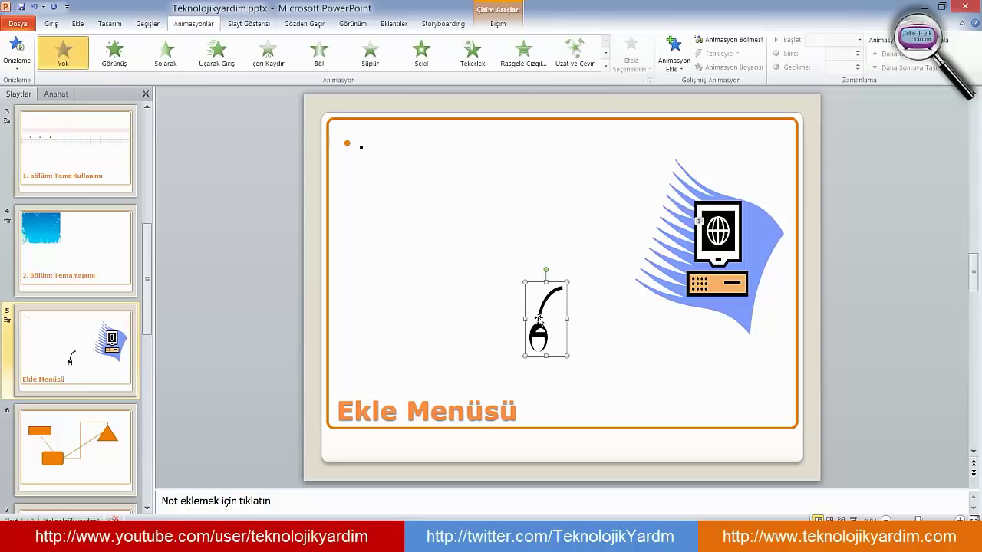
left_click(605, 68)
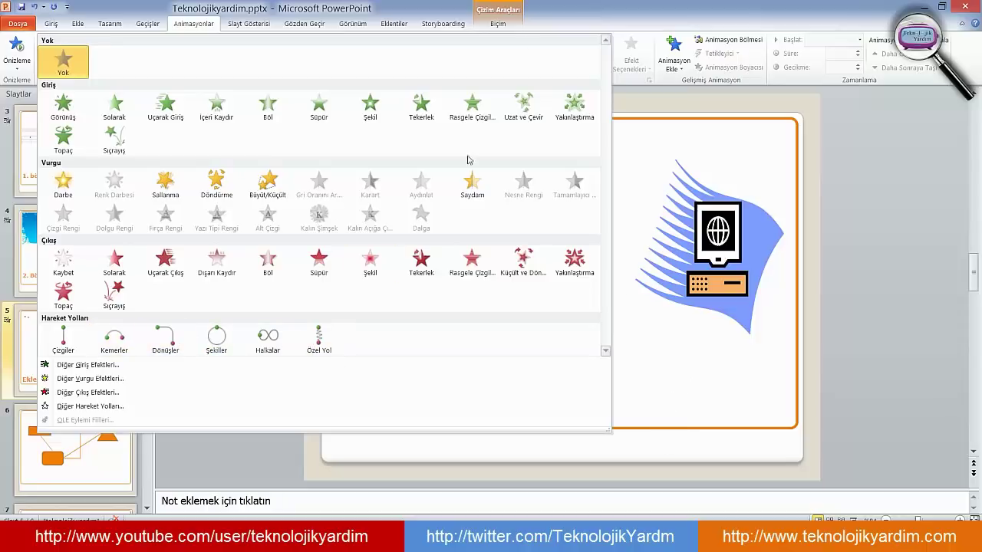
key("Escape")
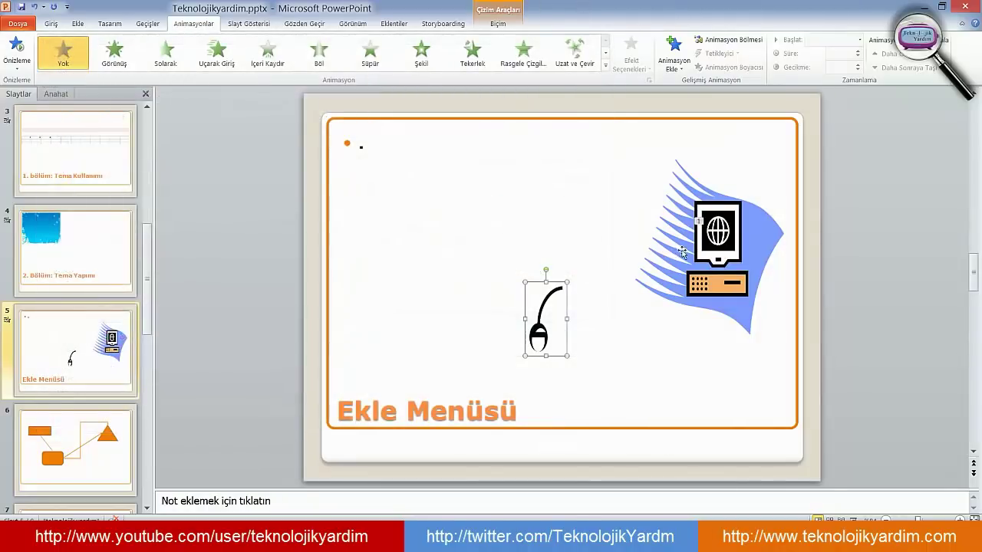
left_click(606, 64)
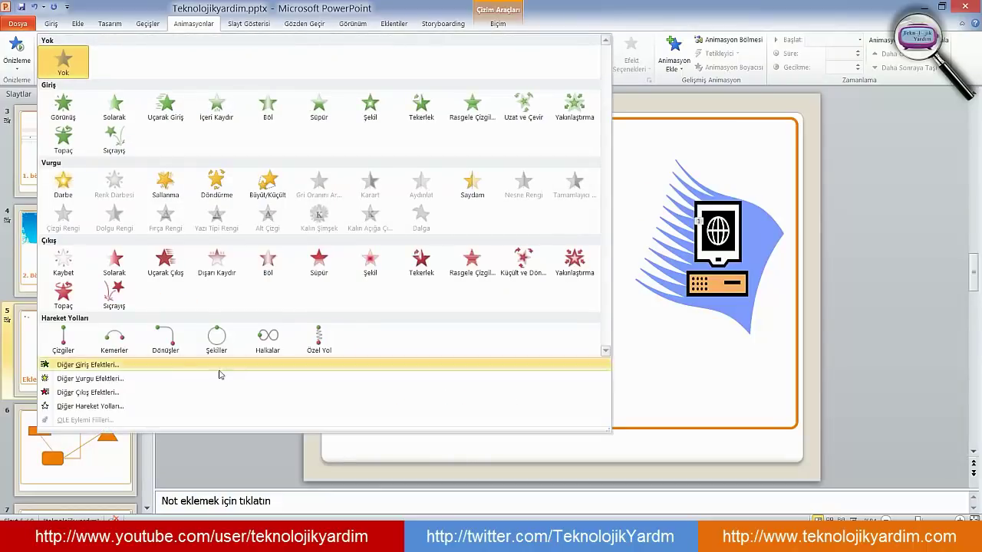
left_click(164, 340)
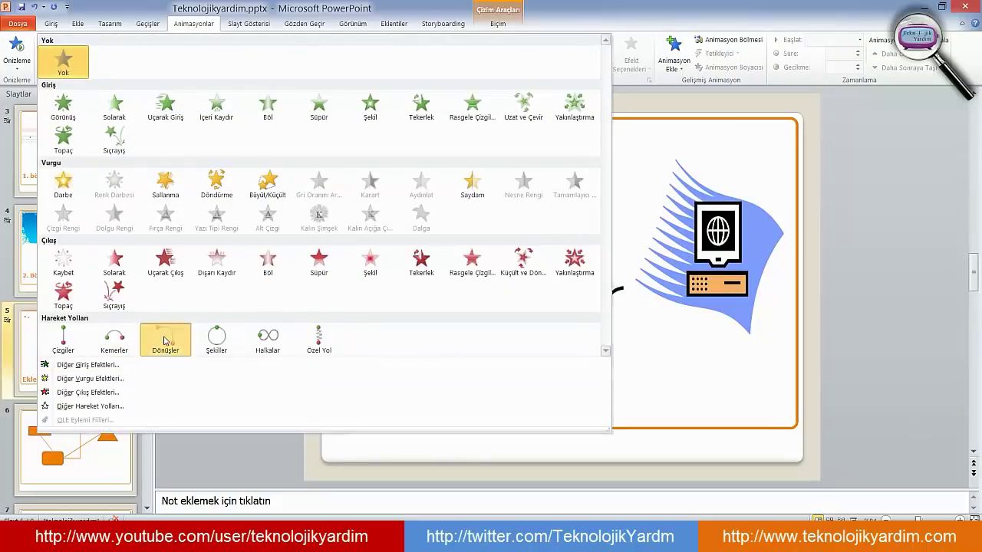
- Shift and rotate the mouse's motion path, and drag its end point onto the computer picture
left_click(665, 411)
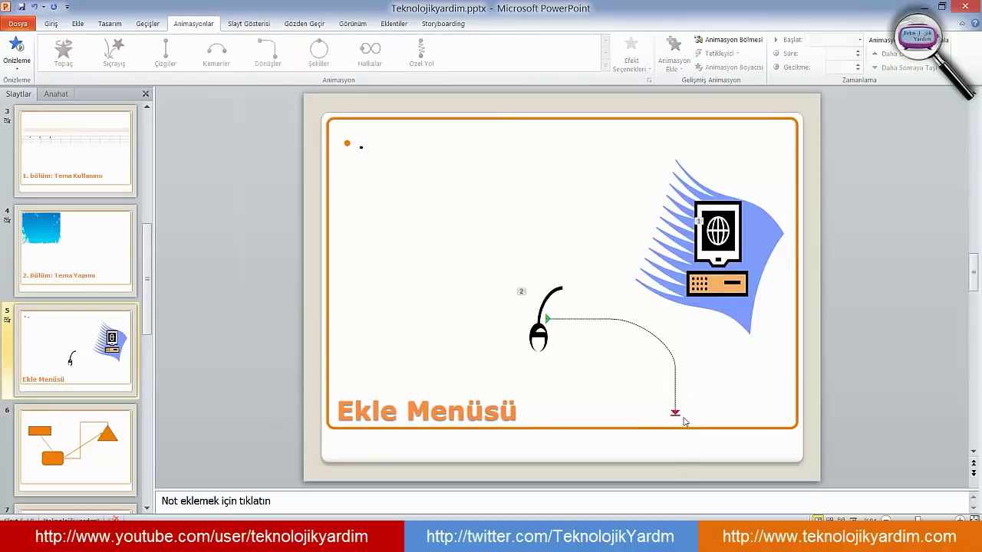
left_click(675, 412)
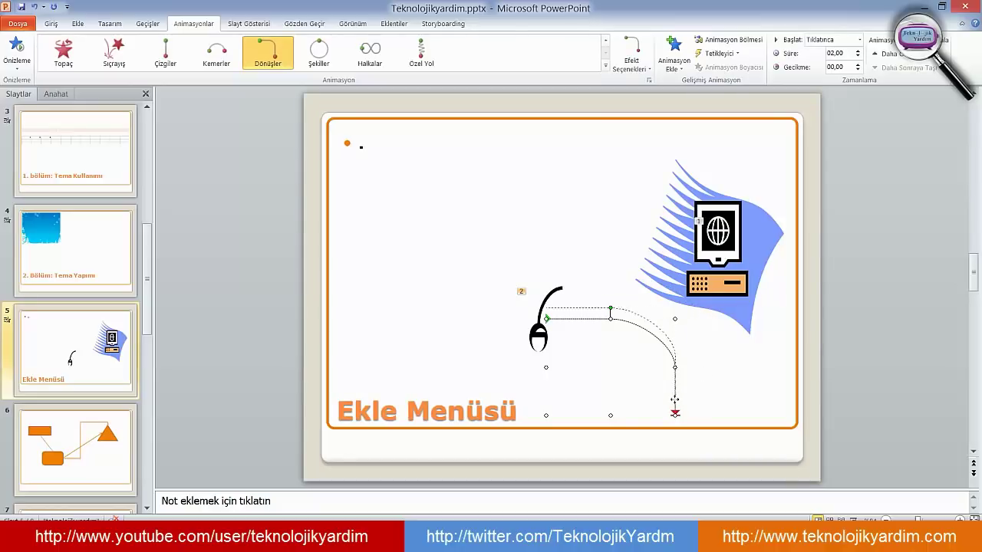
left_click_drag(674, 399, 678, 400)
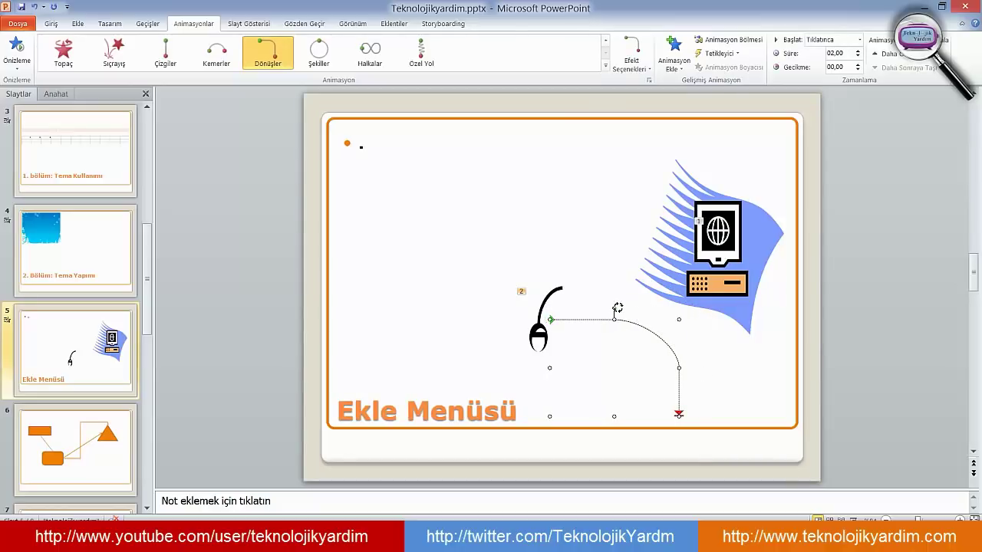
mouse_move(617, 308)
left_mouse_down()
mouse_move(600, 355)
mouse_move(648, 381)
left_mouse_up()
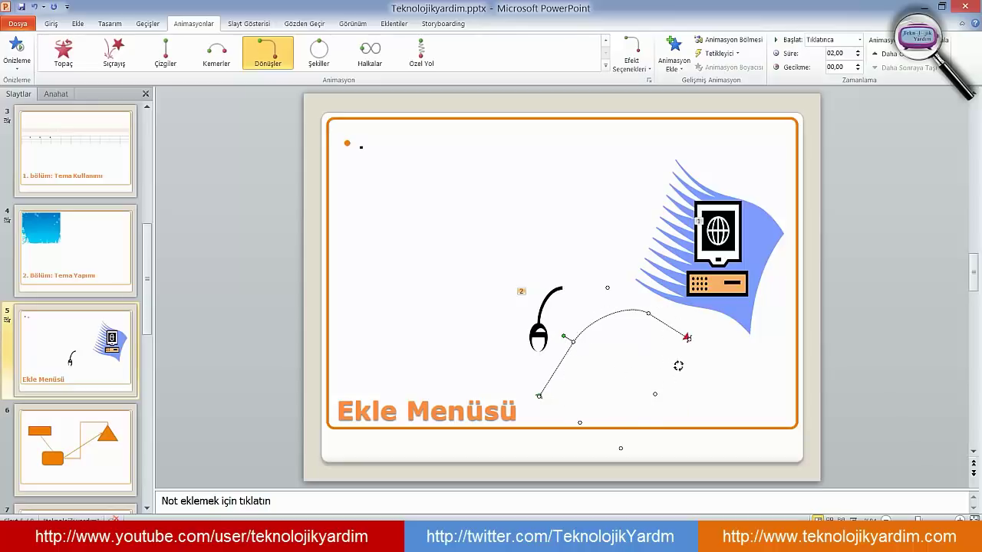
mouse_move(648, 381)
left_mouse_down()
mouse_move(653, 394)
mouse_move(638, 366)
left_mouse_up()
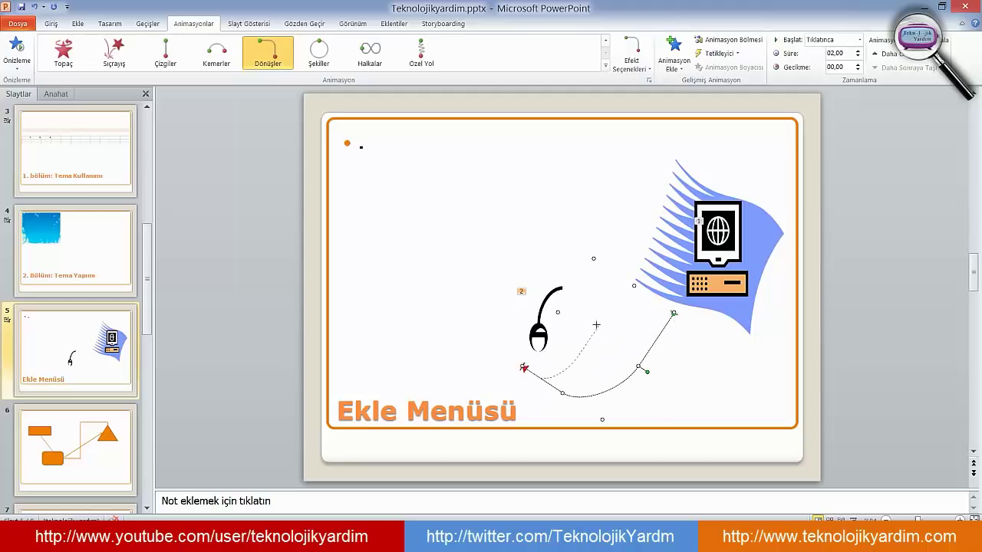
mouse_move(524, 368)
left_mouse_down()
mouse_move(568, 328)
mouse_move(521, 367)
mouse_move(669, 316)
left_mouse_up()
left_click_drag(687, 279, 669, 278)
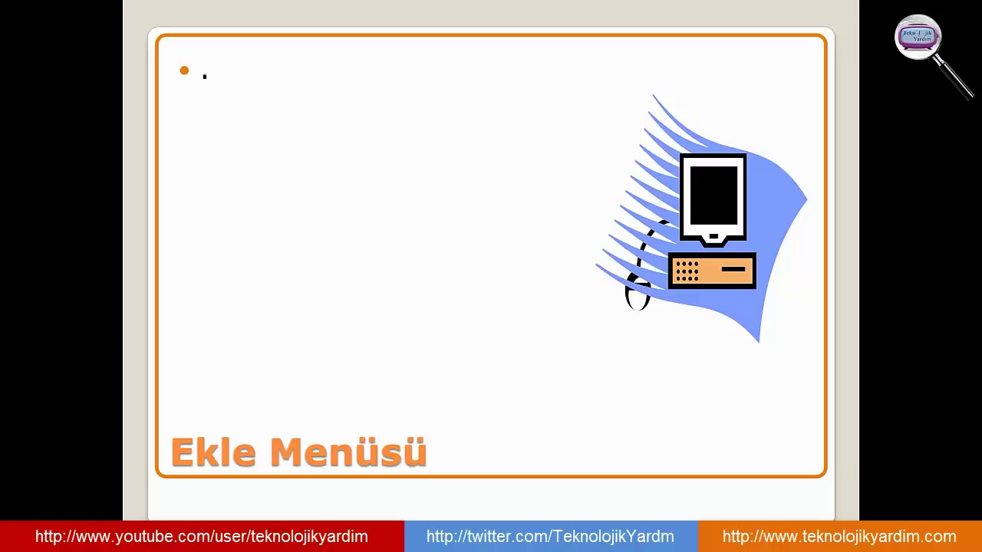
- Bring the mouse clip art to the front so it stays visible over the computer picture
key("Escape")
left_click(538, 342)
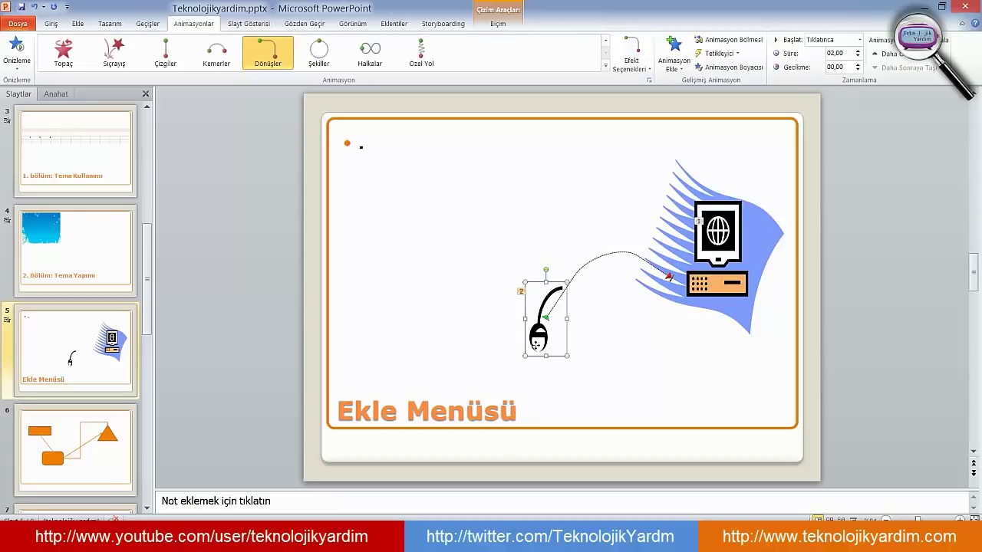
right_click(538, 343)
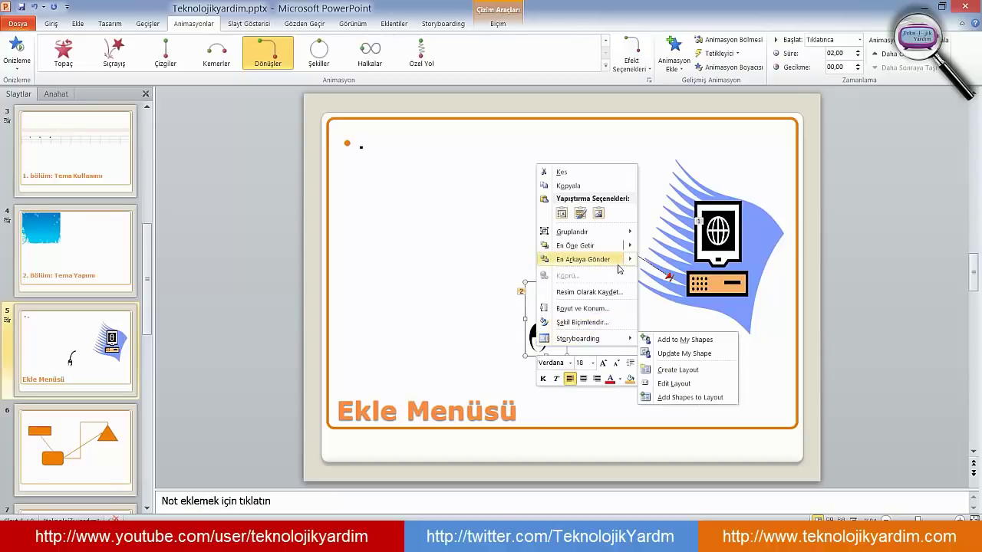
mouse_move(613, 246)
left_click(667, 246)
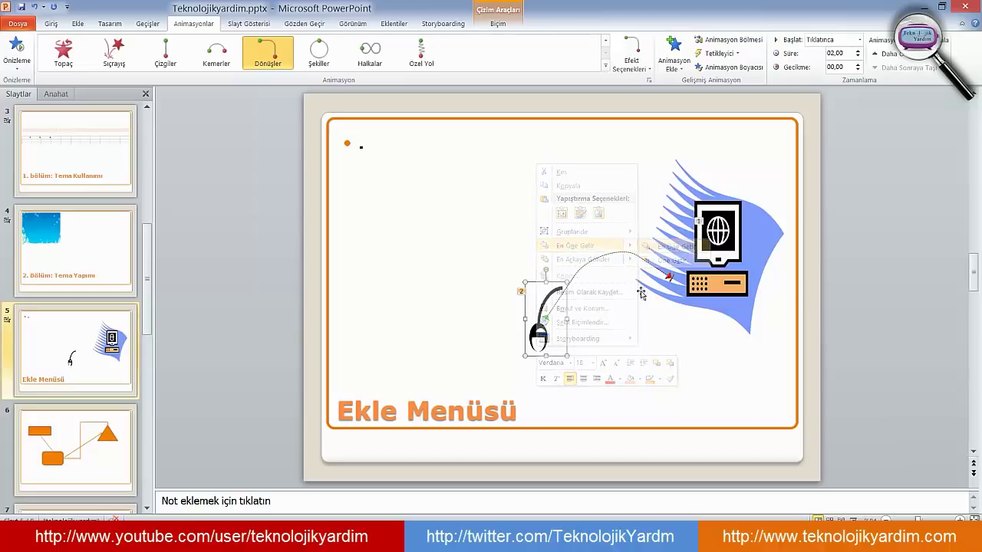
left_click(646, 333)
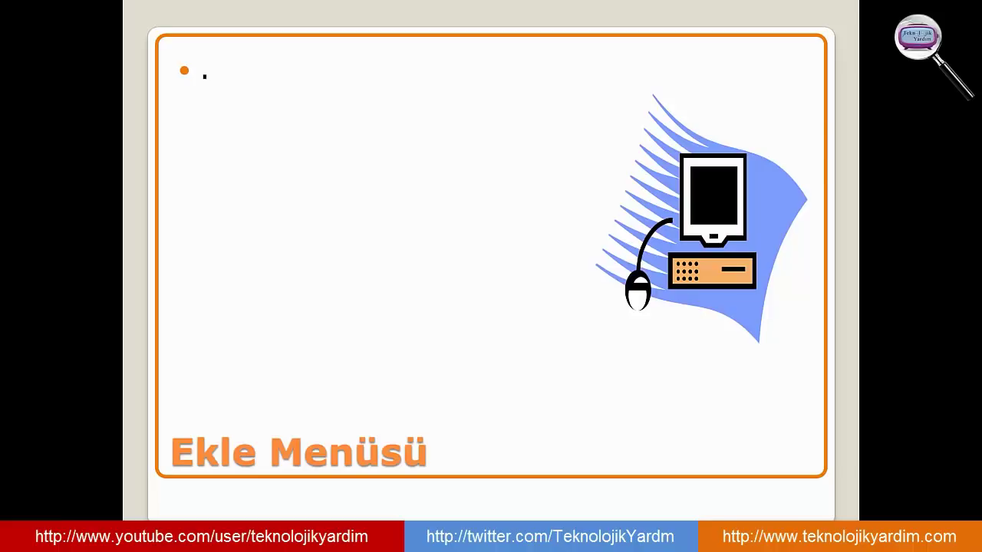
key("Escape")
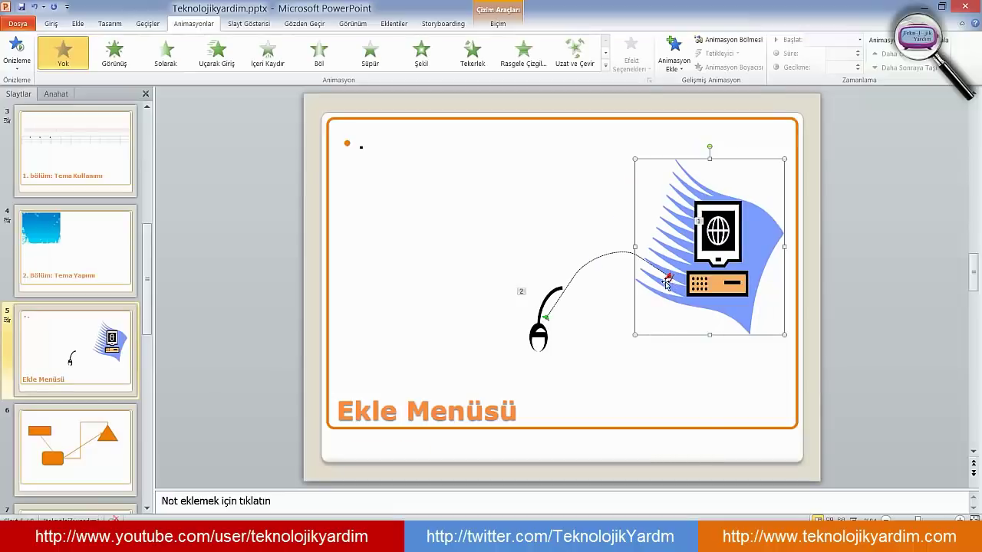
- Nudge the mouse's motion path up and right so it ends on the computer's keyboard unit
left_click(667, 281)
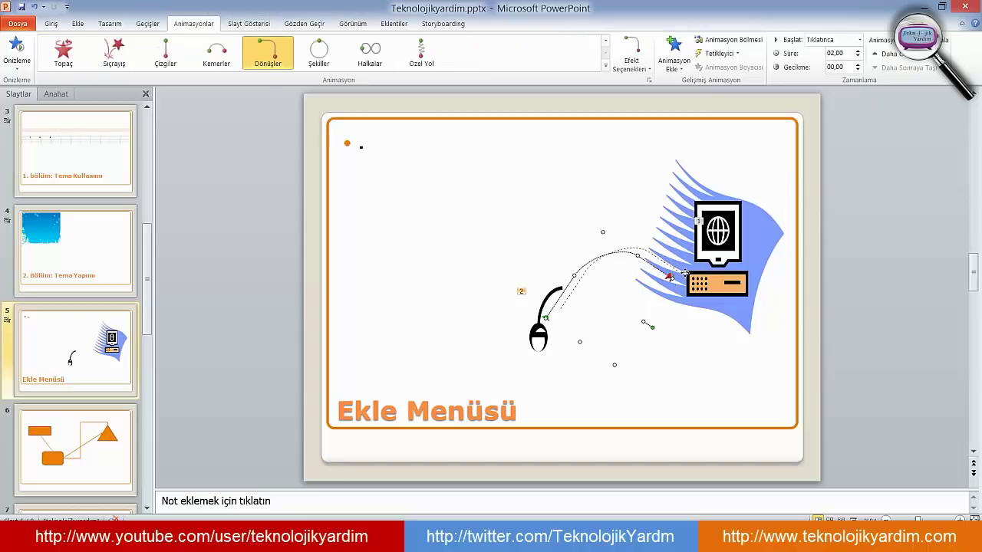
left_click_drag(682, 273, 684, 272)
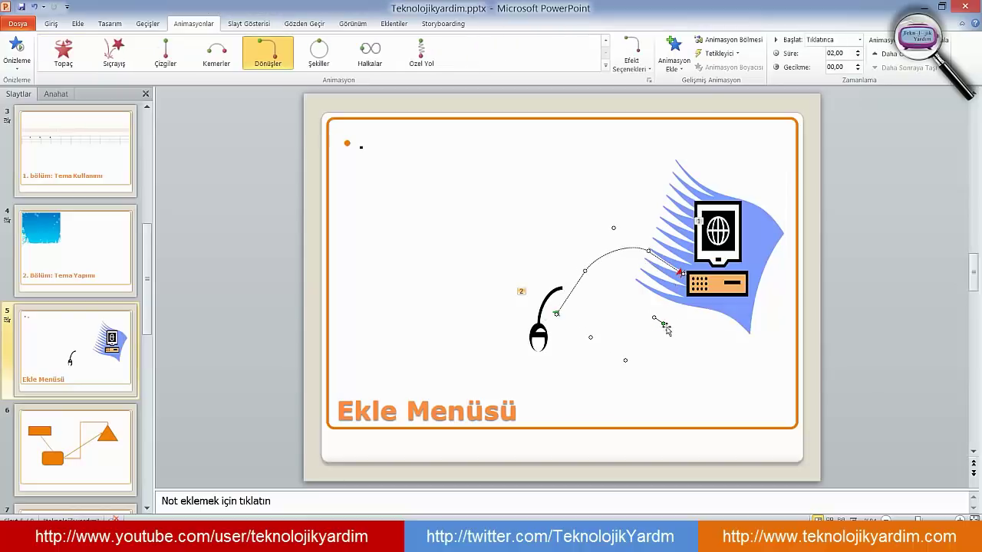
left_click(644, 383)
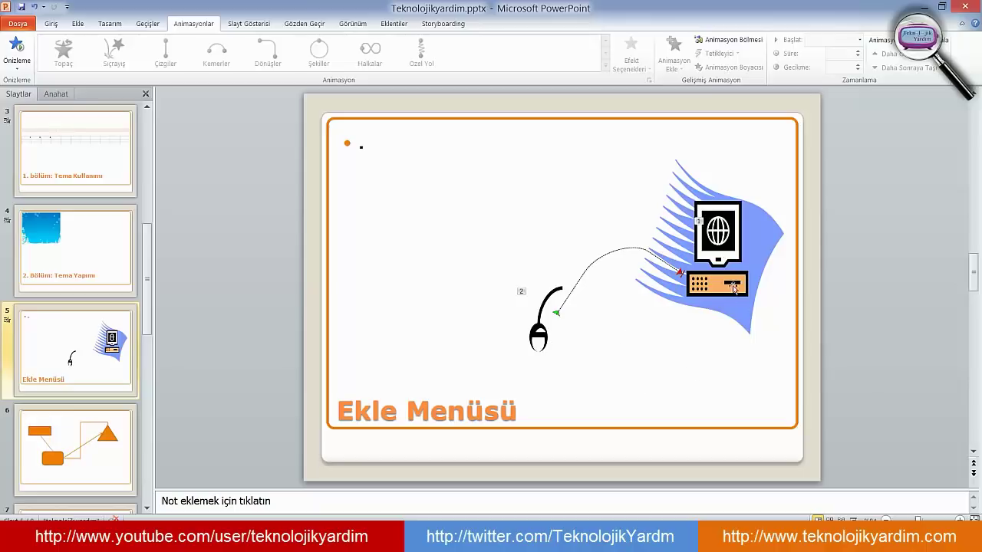
left_click(725, 236)
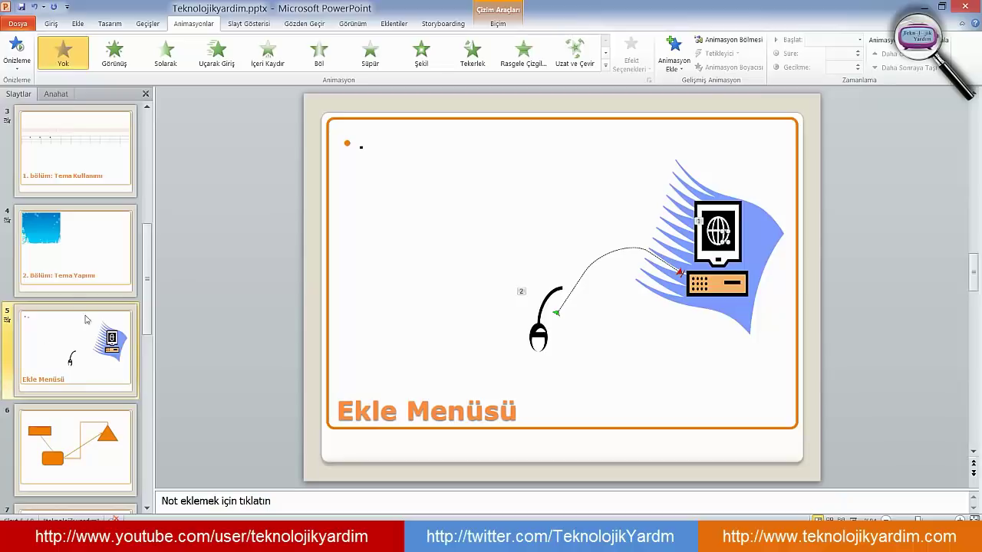
left_click(76, 448)
- Apply the Sağa Kıvır motion path to the orange triangle on slide 6, after previewing Huni, S Kıvrımı 1 and Sağa Sarmal
left_click(696, 234)
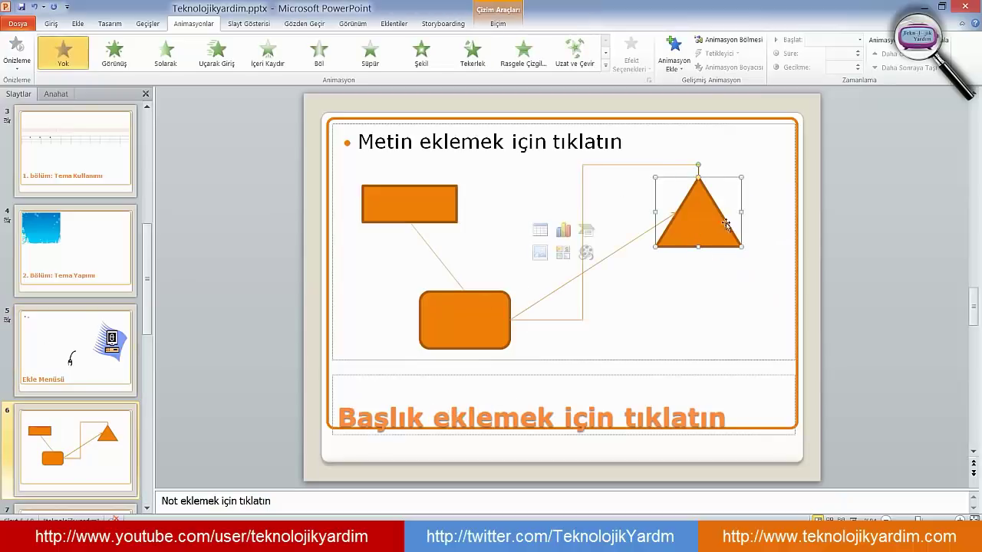
left_click(604, 67)
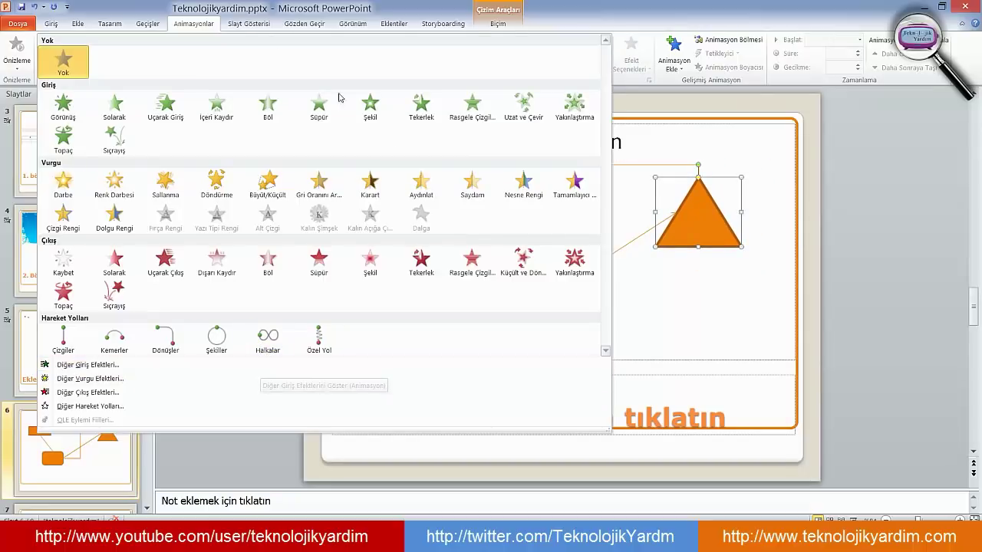
left_click(97, 408)
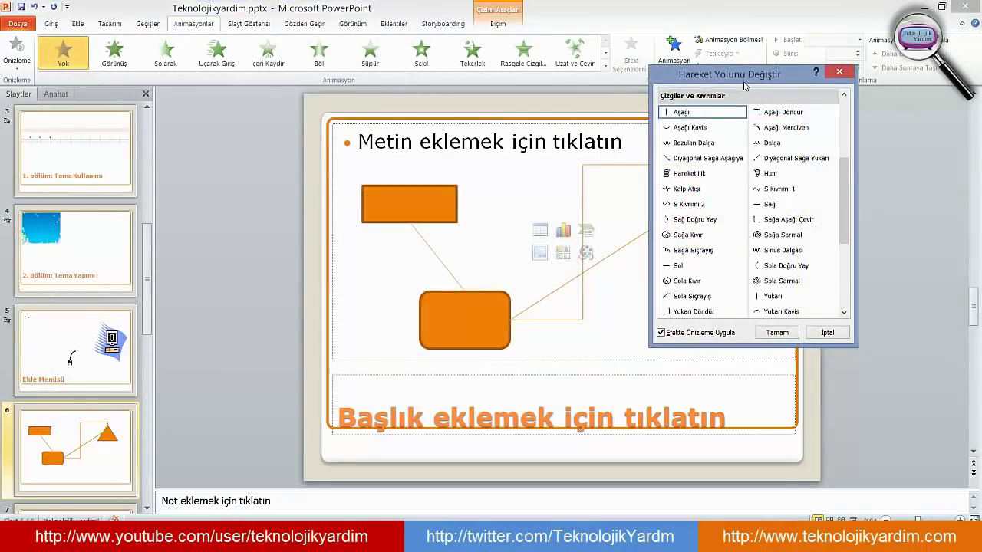
left_click_drag(744, 77, 200, 104)
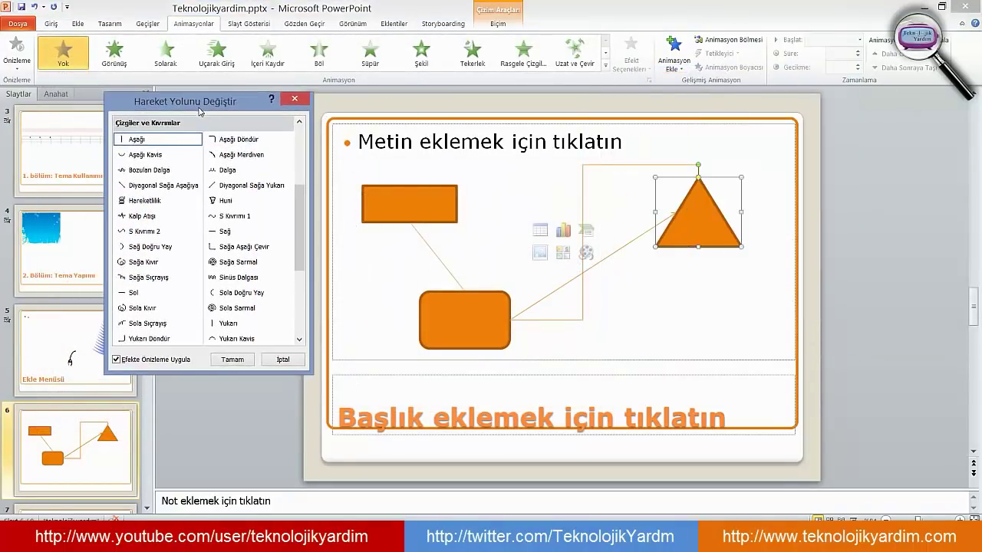
left_click(220, 201)
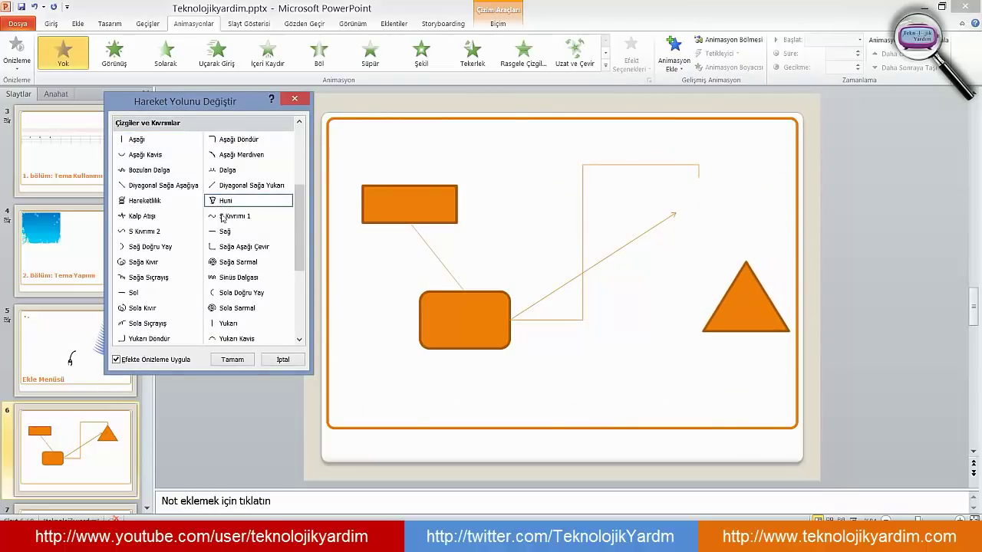
left_click(223, 218)
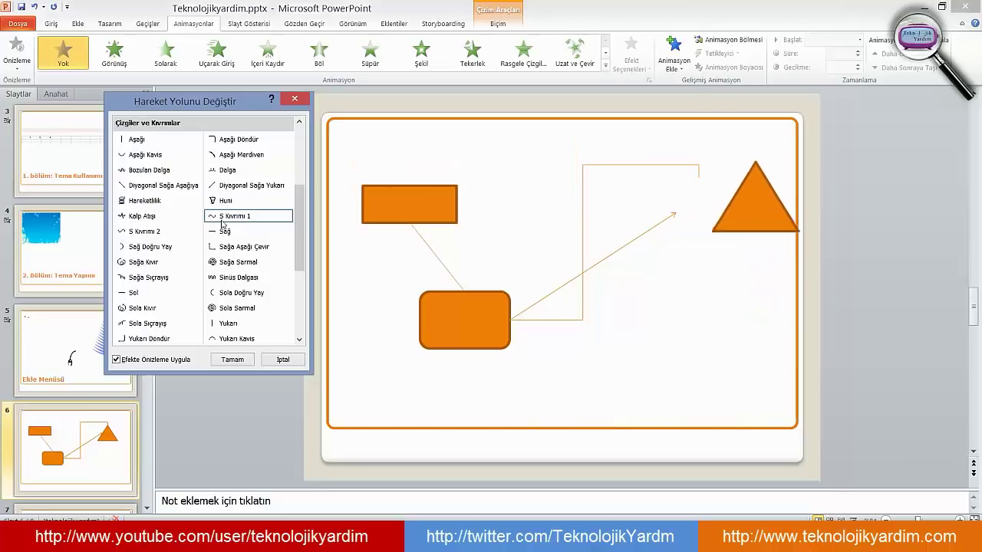
left_click(227, 264)
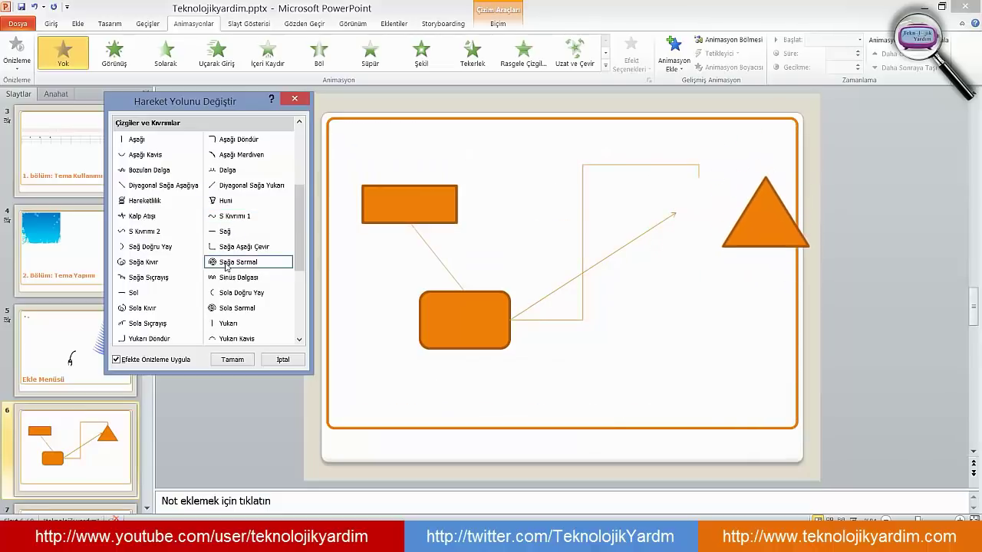
left_click(150, 266)
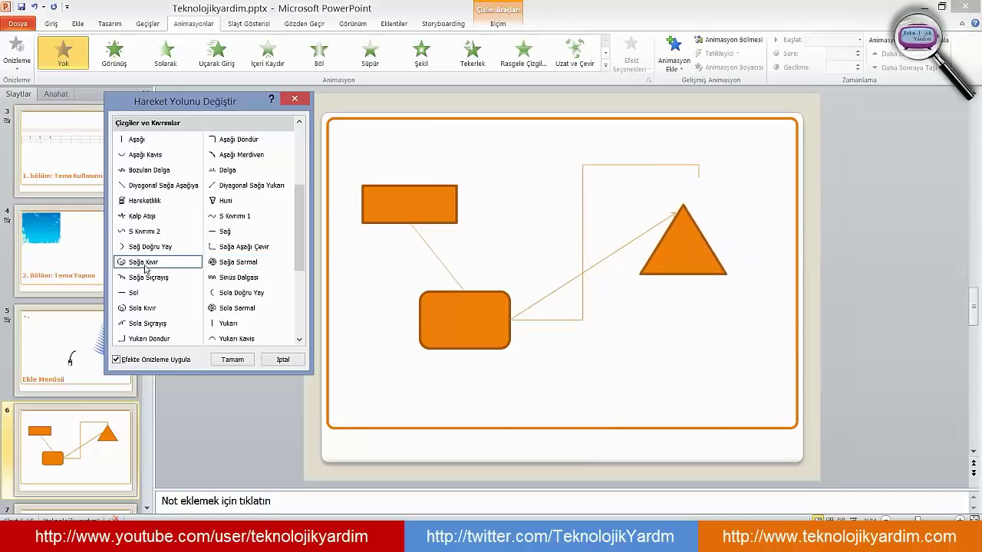
left_click(232, 359)
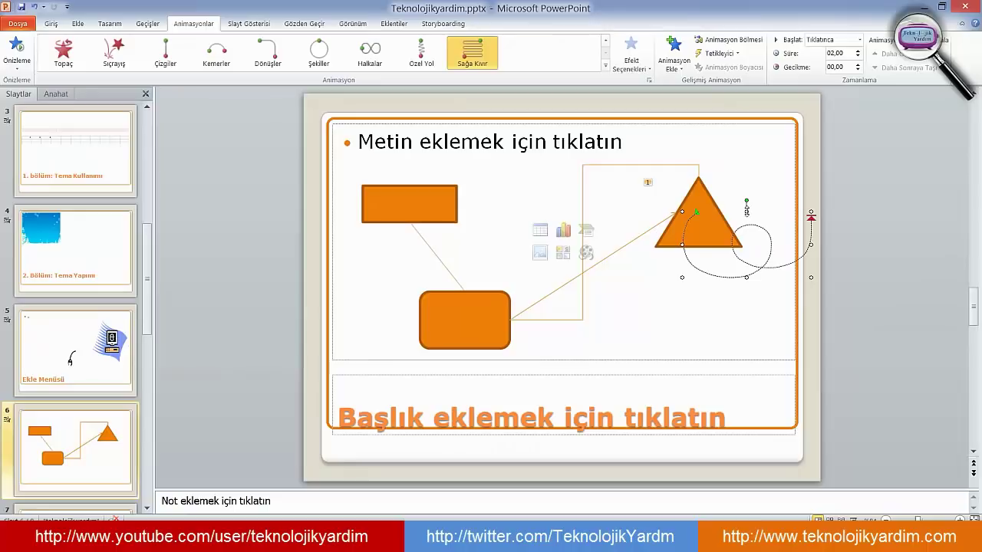
- Shift the triangle's curl path slightly upward and enlarge it
left_click_drag(746, 209, 747, 220)
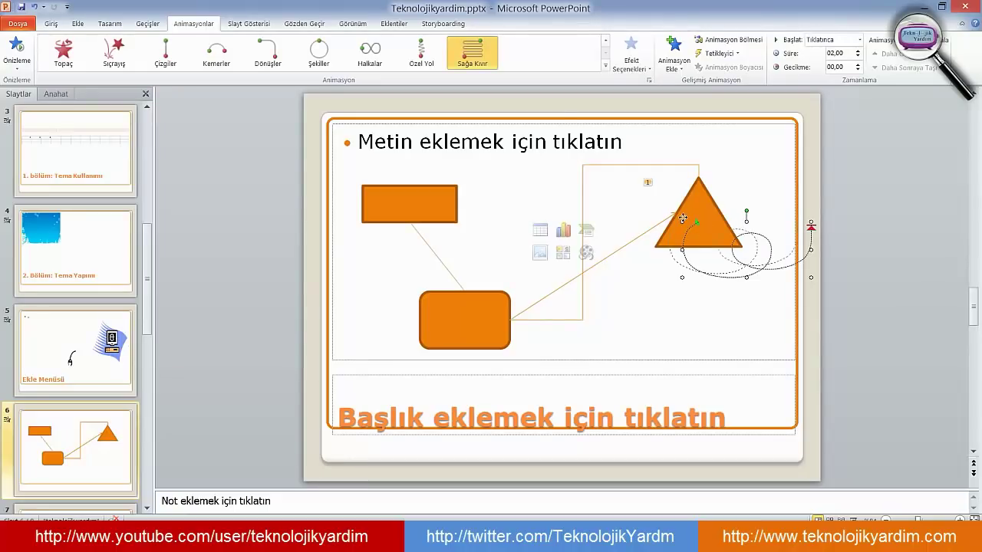
left_click_drag(695, 221, 696, 210)
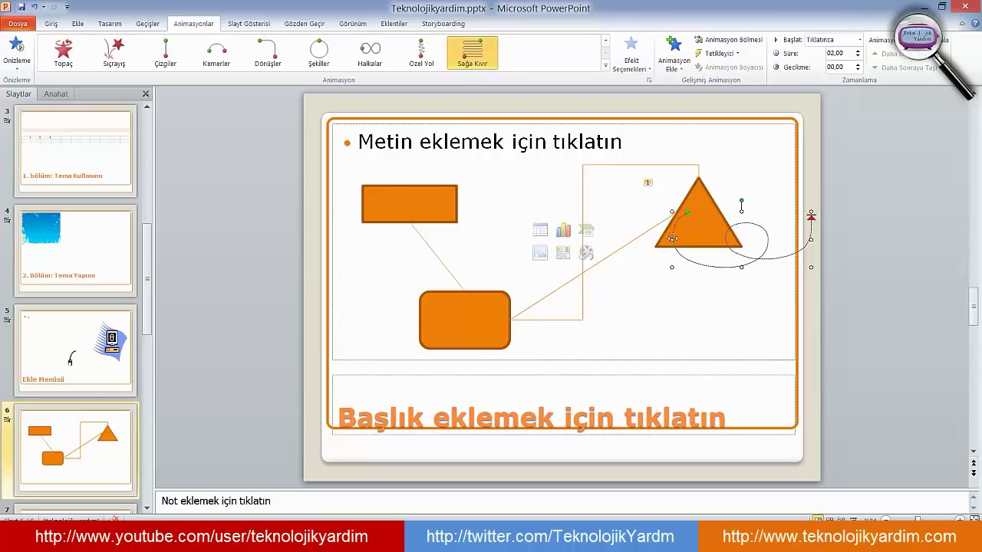
key("ctrl+z")
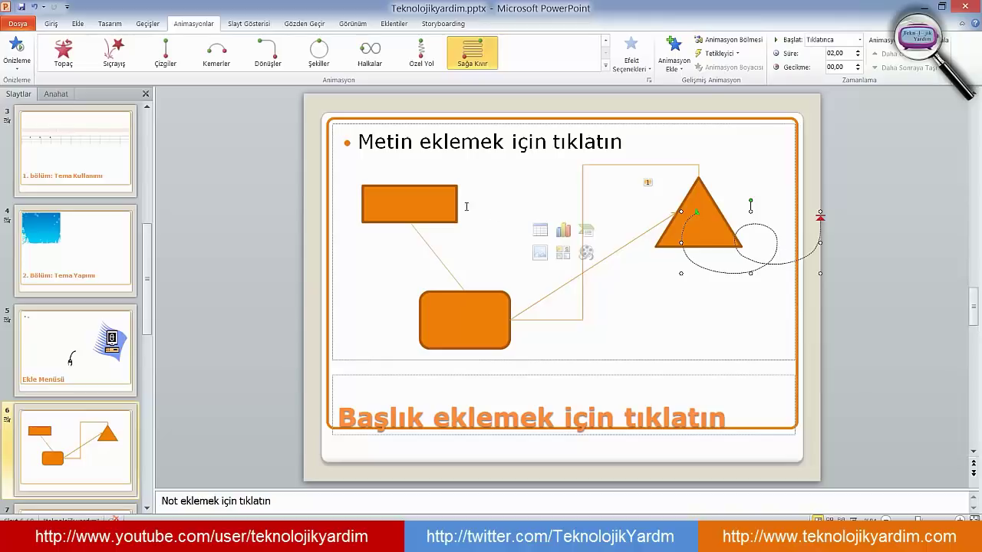
- Give the top orange rectangle the Sola Sıçrayış bouncing motion path as animation 2
left_click(434, 205)
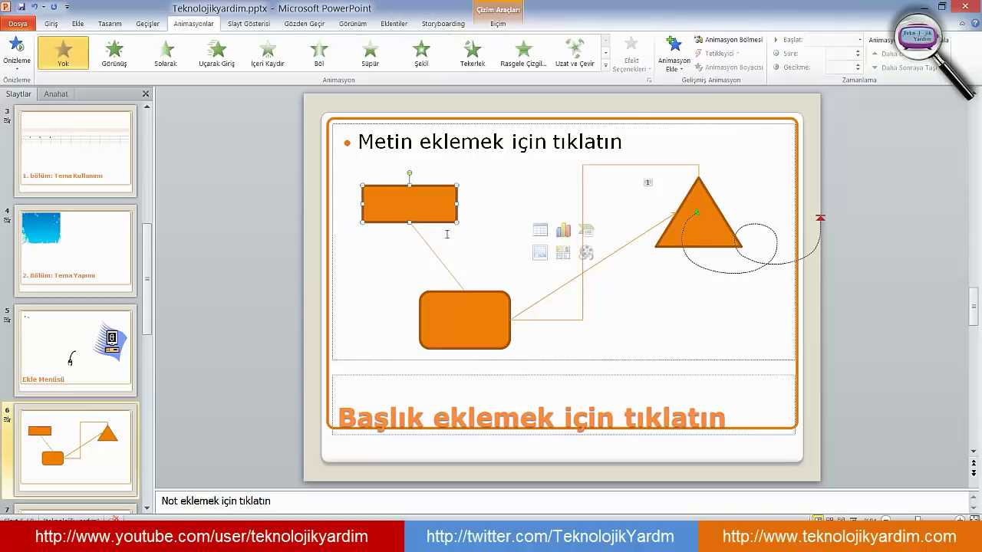
left_click(605, 65)
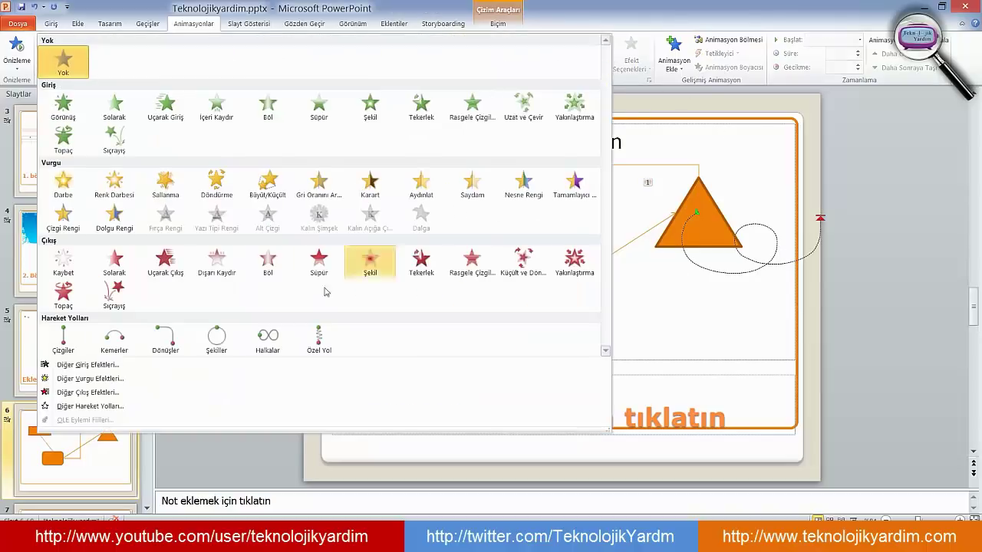
left_click(84, 406)
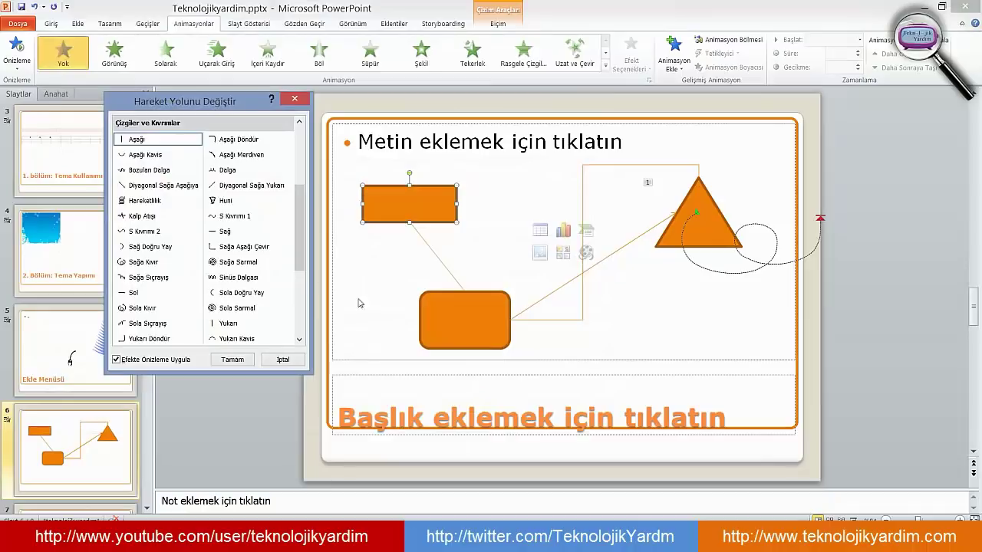
left_click(154, 324)
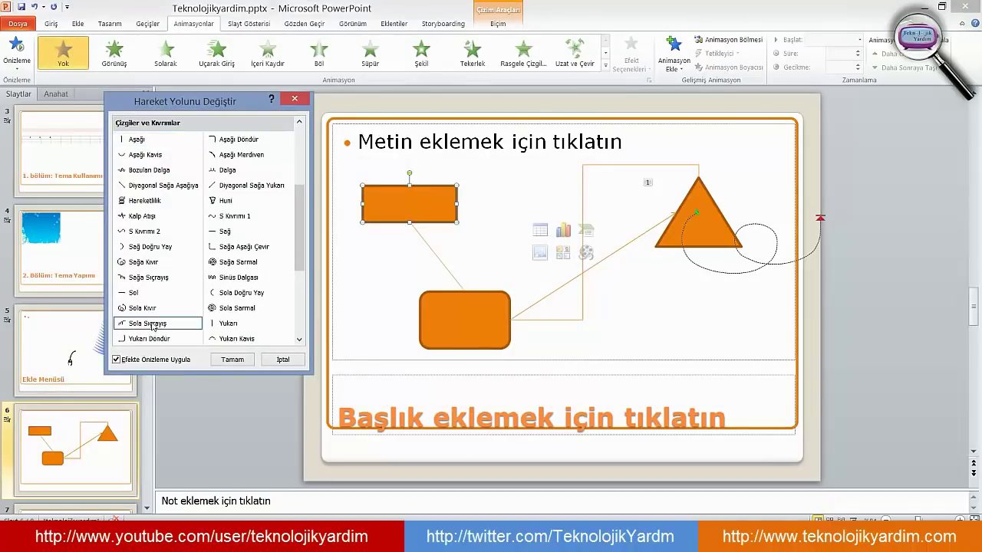
left_click(243, 359)
left_click(459, 316)
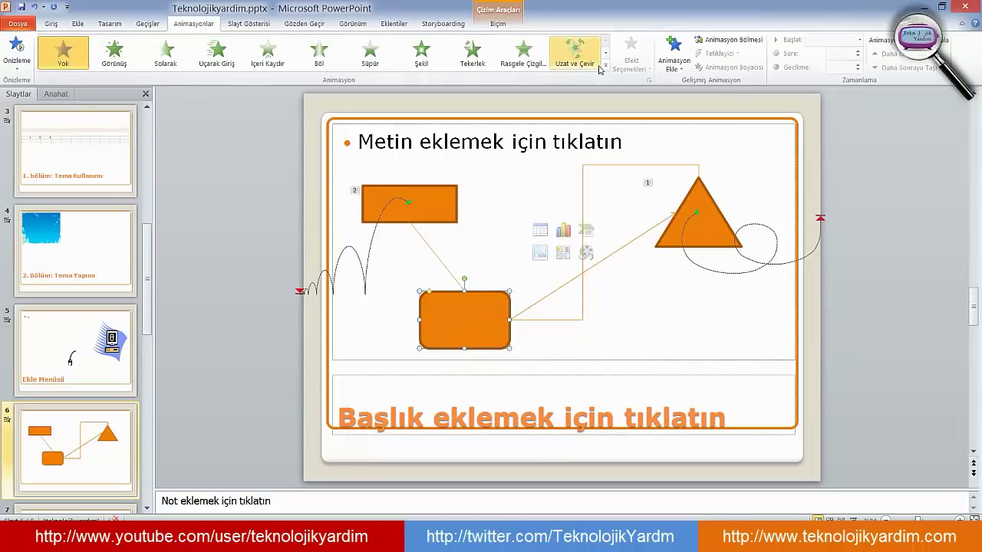
left_click(605, 65)
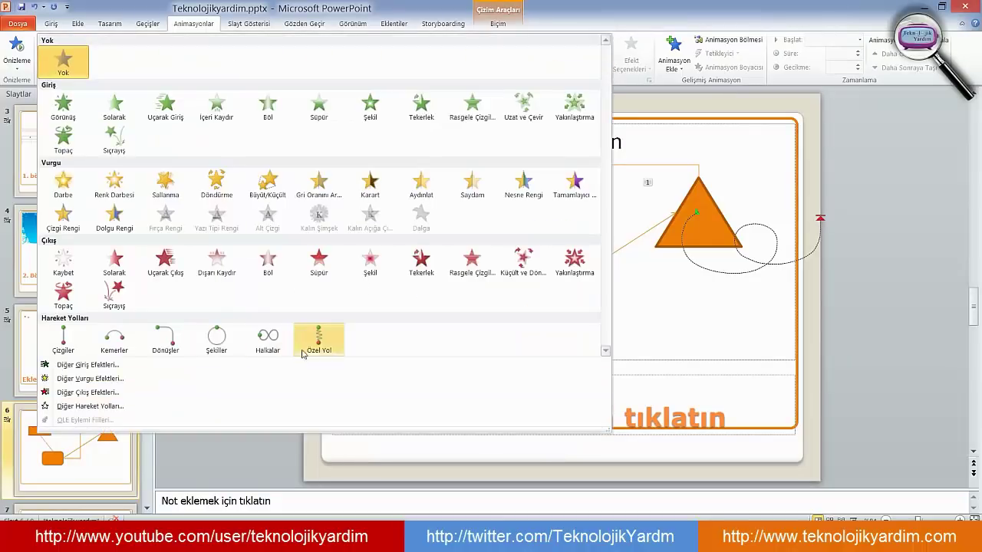
- Draw a custom path winding across the slide for the rounded rectangle, as animation 3
left_click(330, 342)
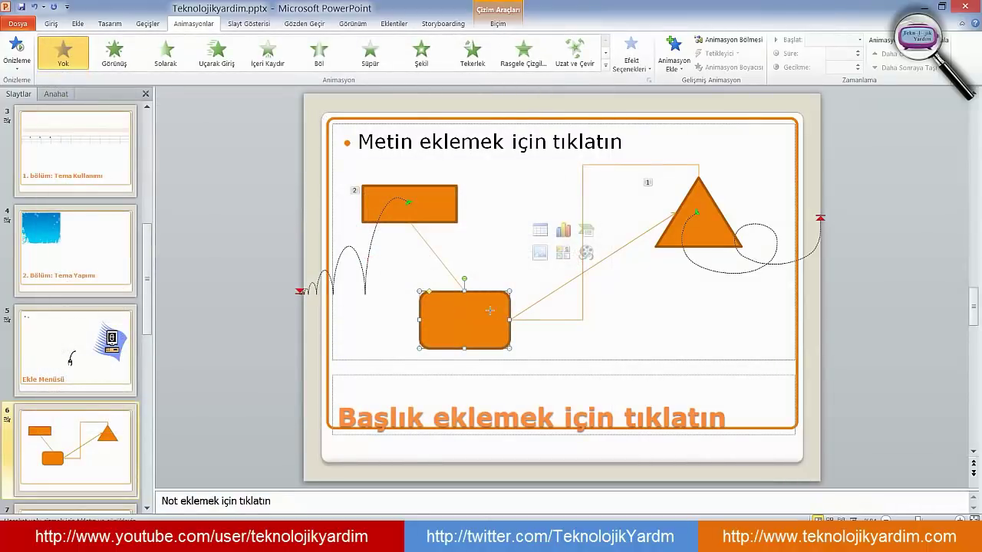
mouse_move(474, 290)
left_mouse_down()
mouse_move(487, 272)
mouse_move(613, 276)
mouse_move(635, 250)
mouse_move(389, 332)
mouse_move(389, 383)
left_mouse_up()
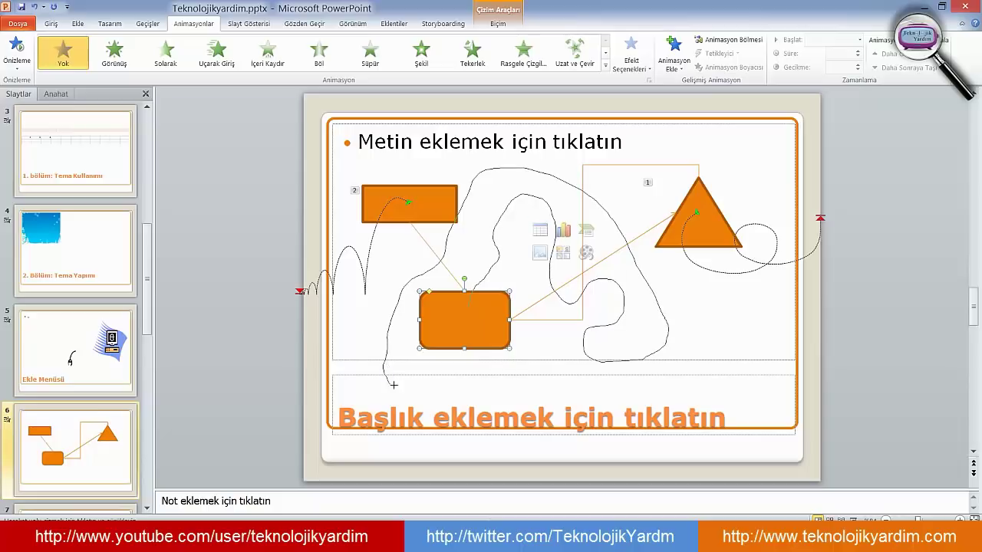
double_click(452, 386)
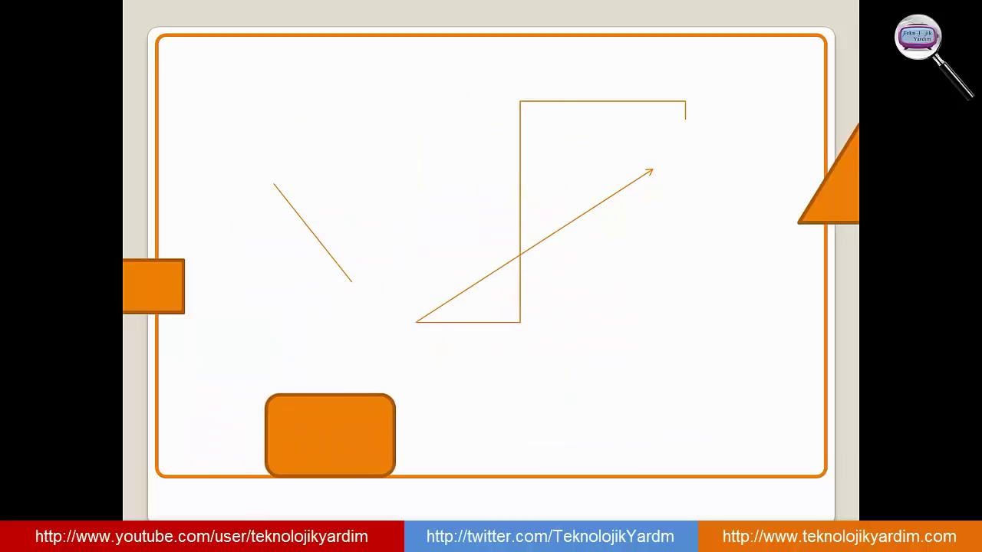
key("Escape")
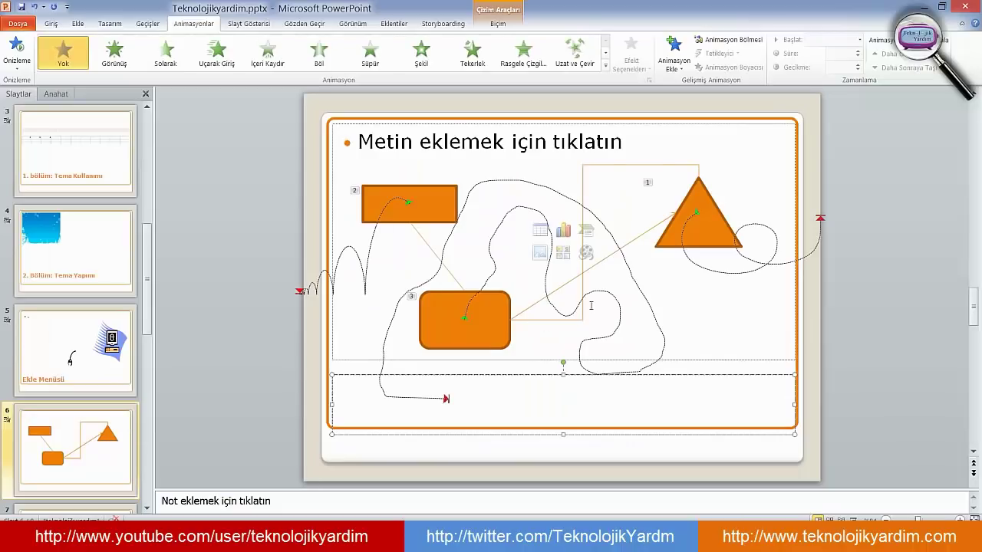
- Set the rounded rectangle's custom path to start With Previous
left_click(584, 299)
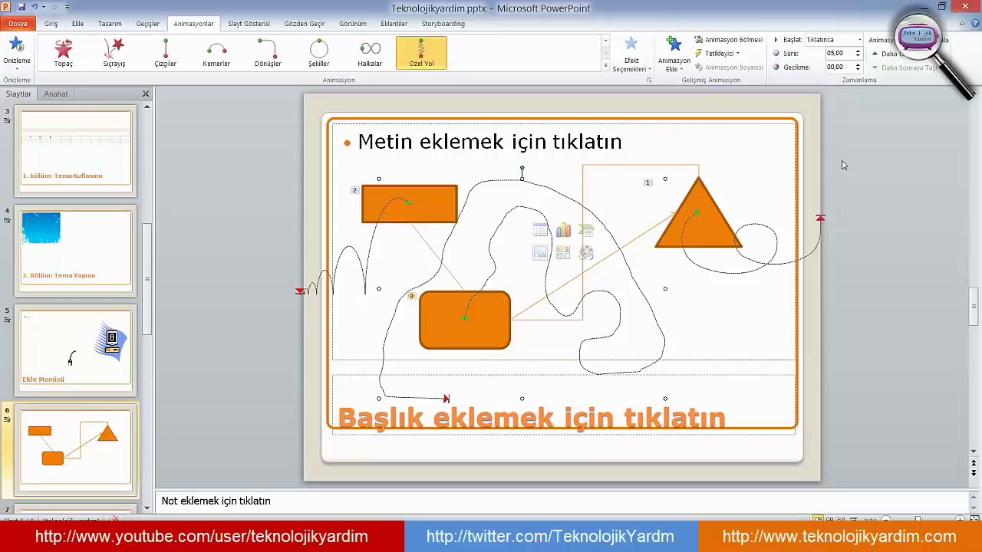
left_click(859, 42)
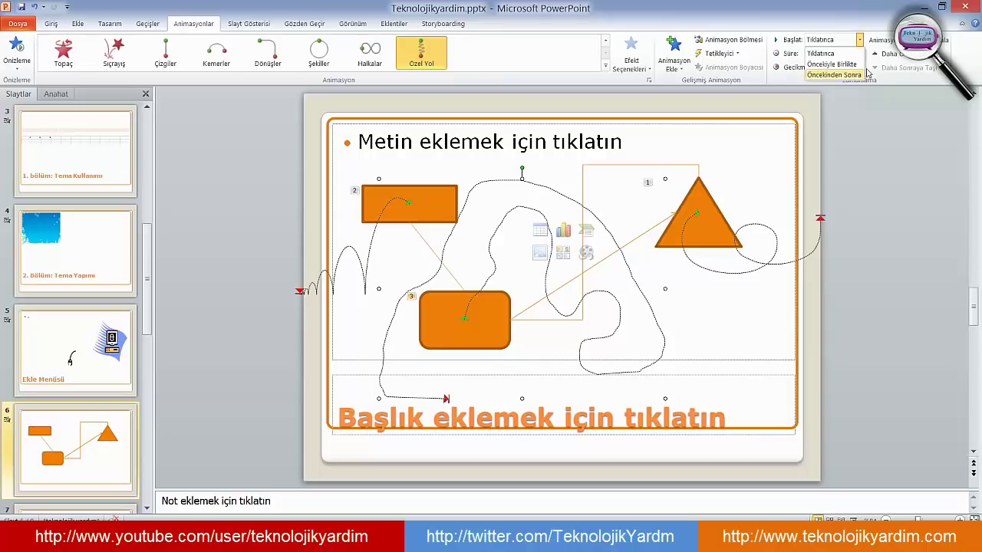
left_click(831, 64)
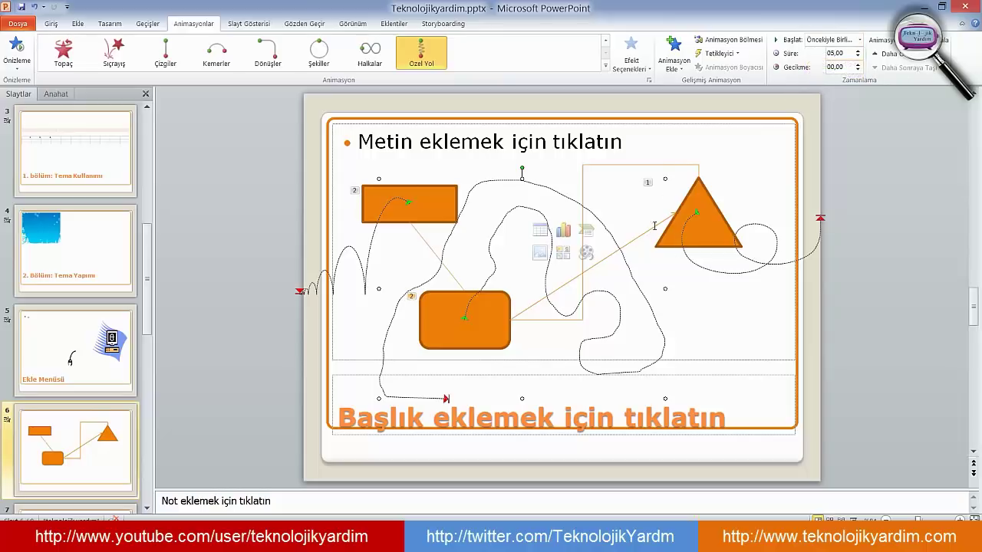
left_click(353, 195)
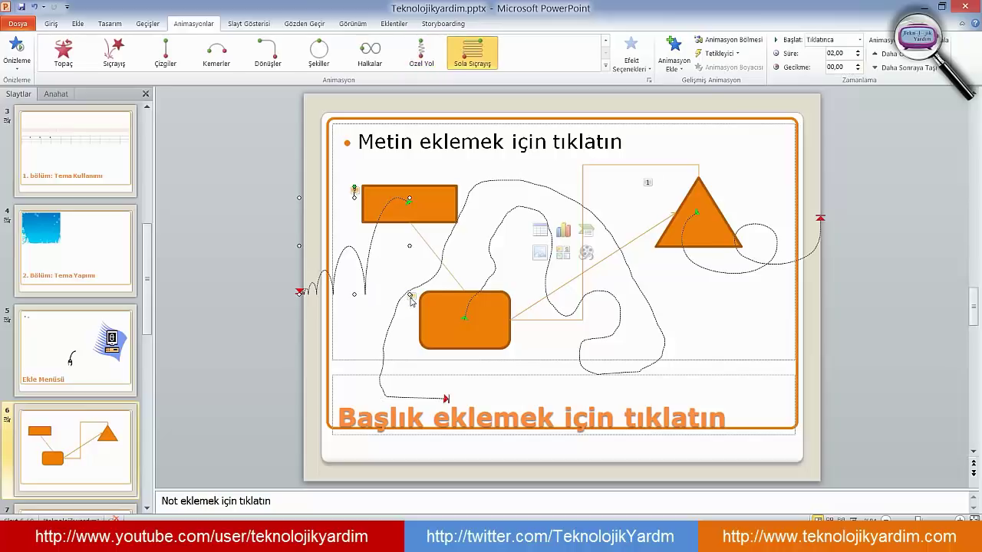
left_click(410, 299)
- Keep the triangle's curl path starting On Click and show the Animation Pane
left_click(648, 185)
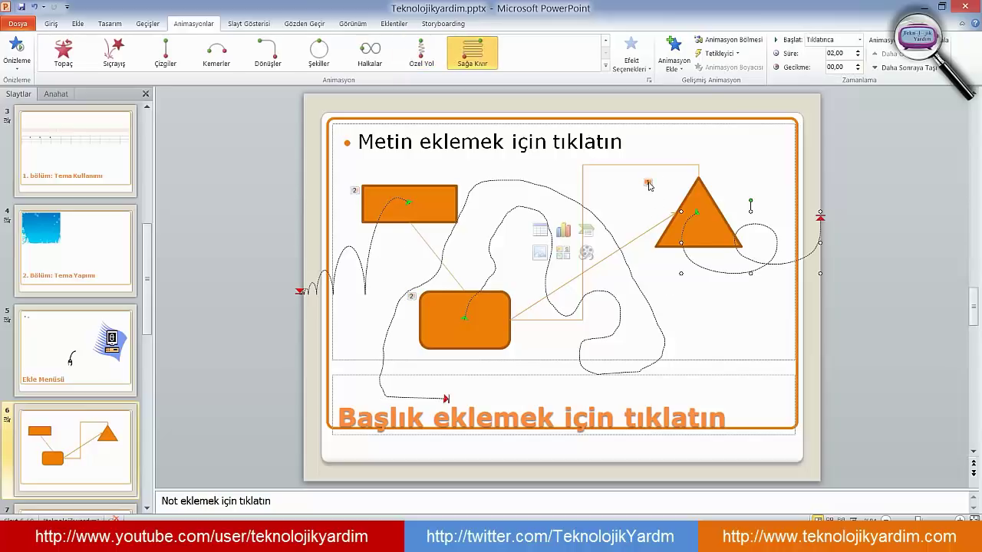
left_click(861, 40)
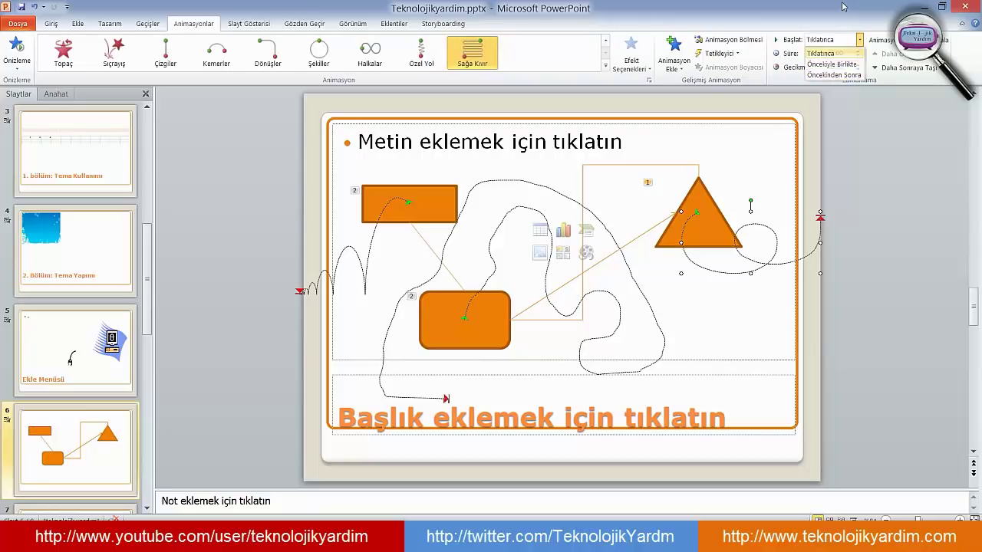
left_click(848, 54)
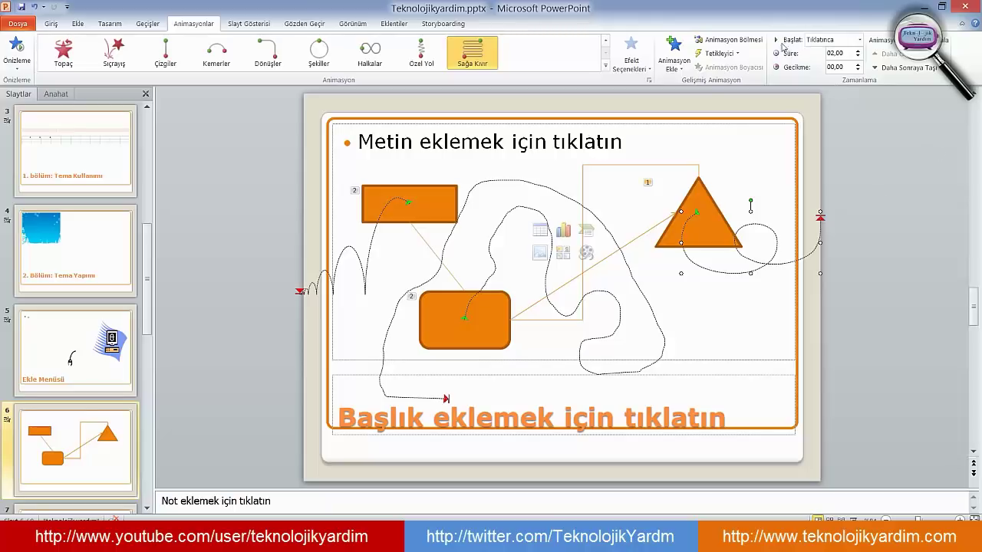
left_click(729, 39)
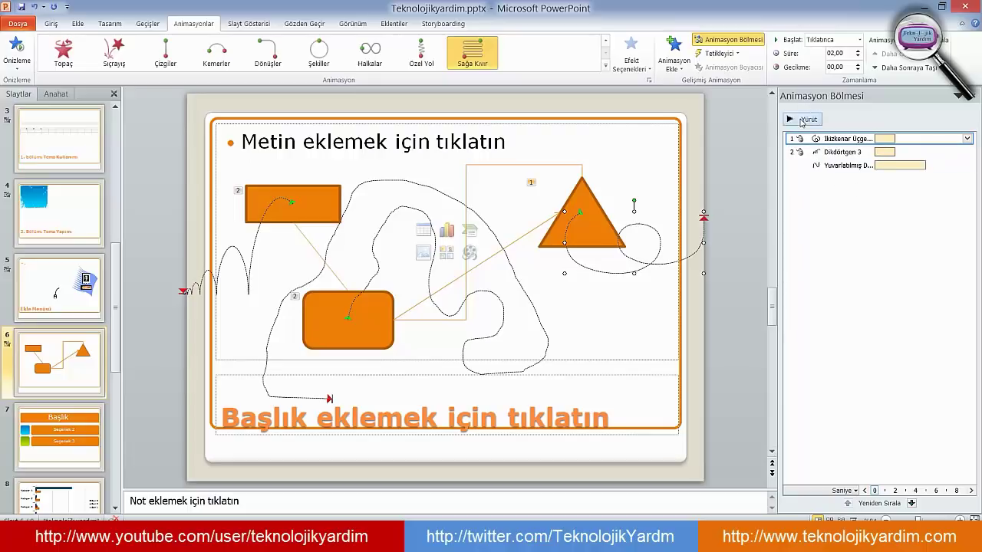
- Play all of slide 6's animations from the Animation Pane, then minimize PowerPoint
left_click(802, 120)
left_click(924, 7)
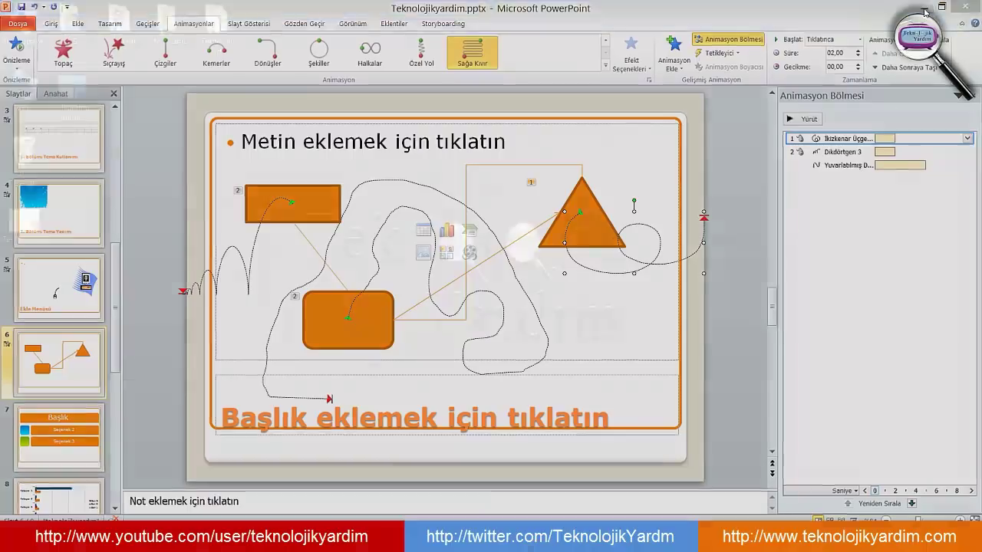